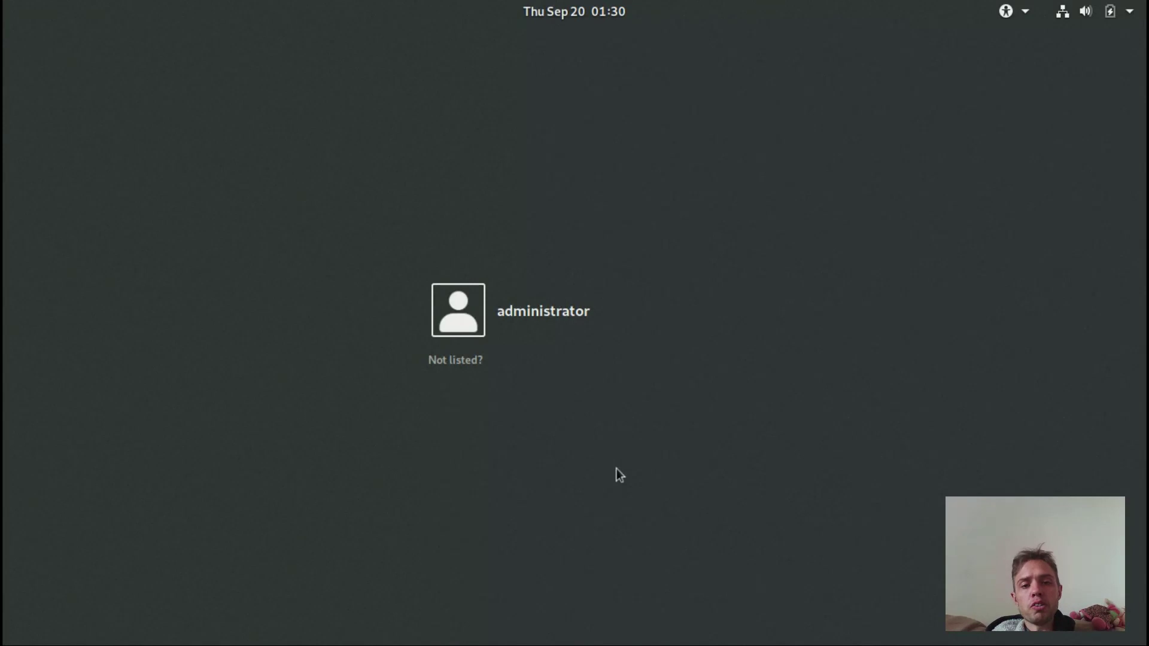
Sign in as the administrator account by entering its password on the login screen.
left_click(536, 306)
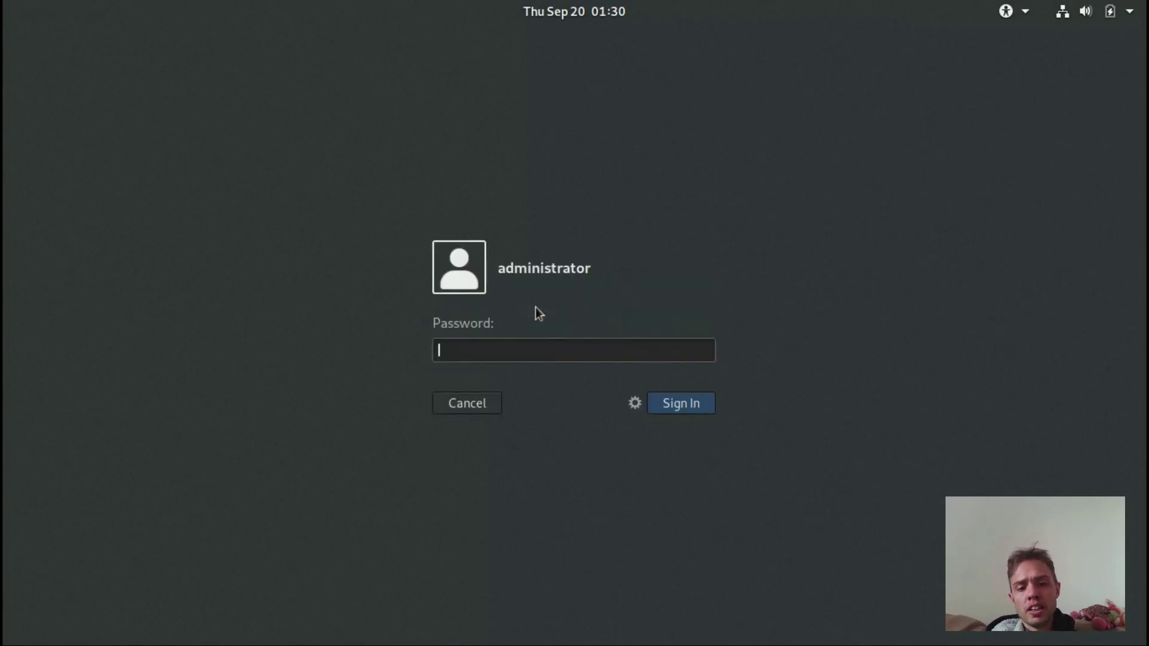
type("••••••")
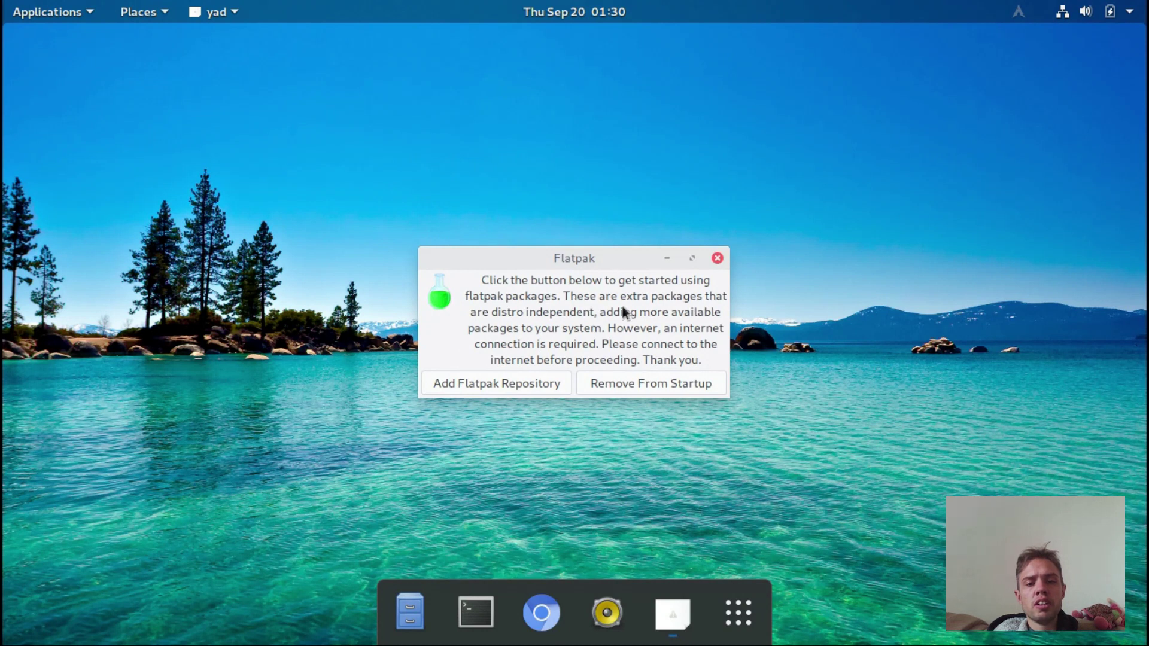
Choose Add Flatpak Repository in the Flatpak startup dialog.
left_click(491, 383)
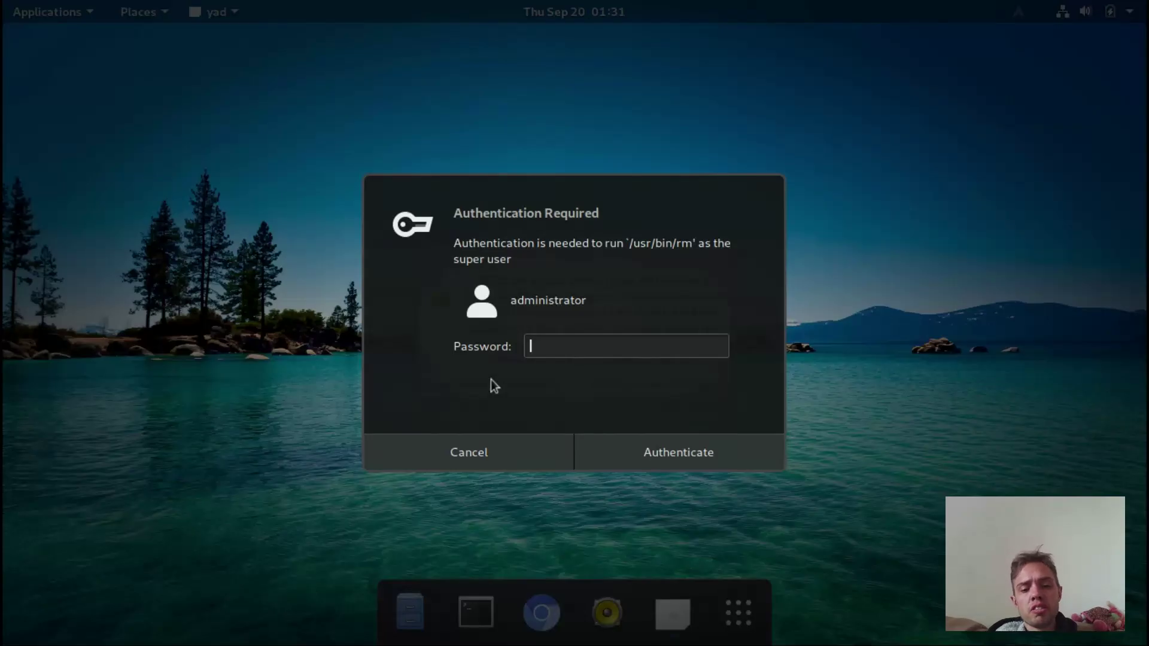
Authorize the action by entering the administrator password in Authentication Required.
type("*******")
key("Return")
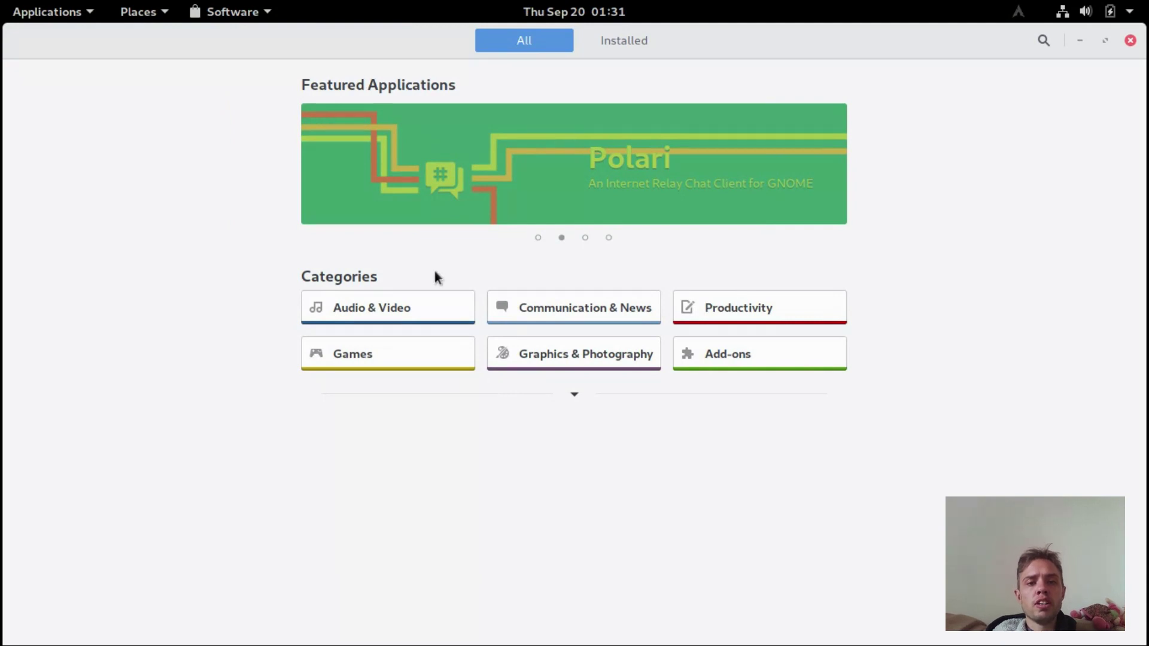
Search the store for 'kden' and start installing Kdenlive from its details page.
left_click(1043, 40)
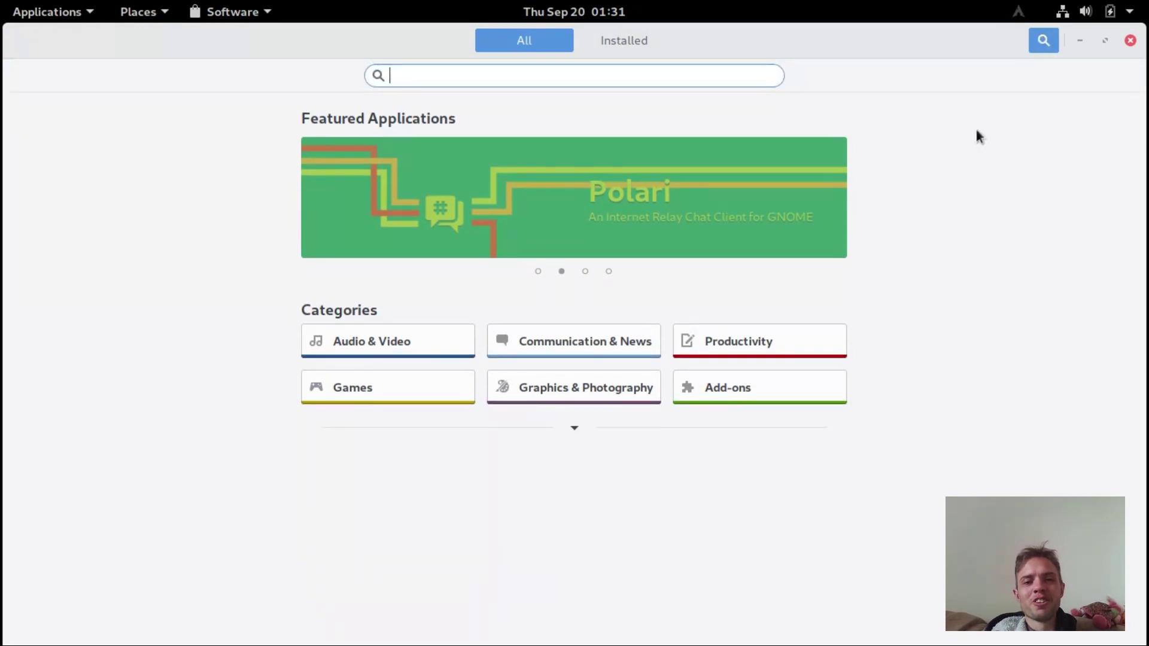
type("kde")
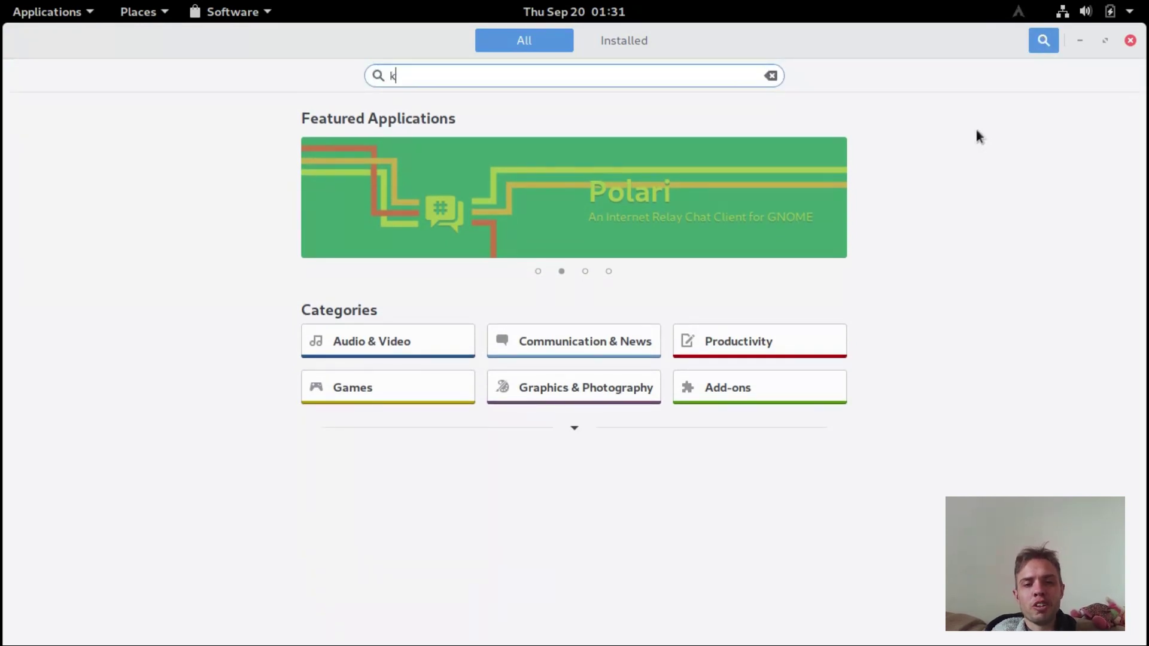
key("BackSpace")
key("BackSpace")
type("den")
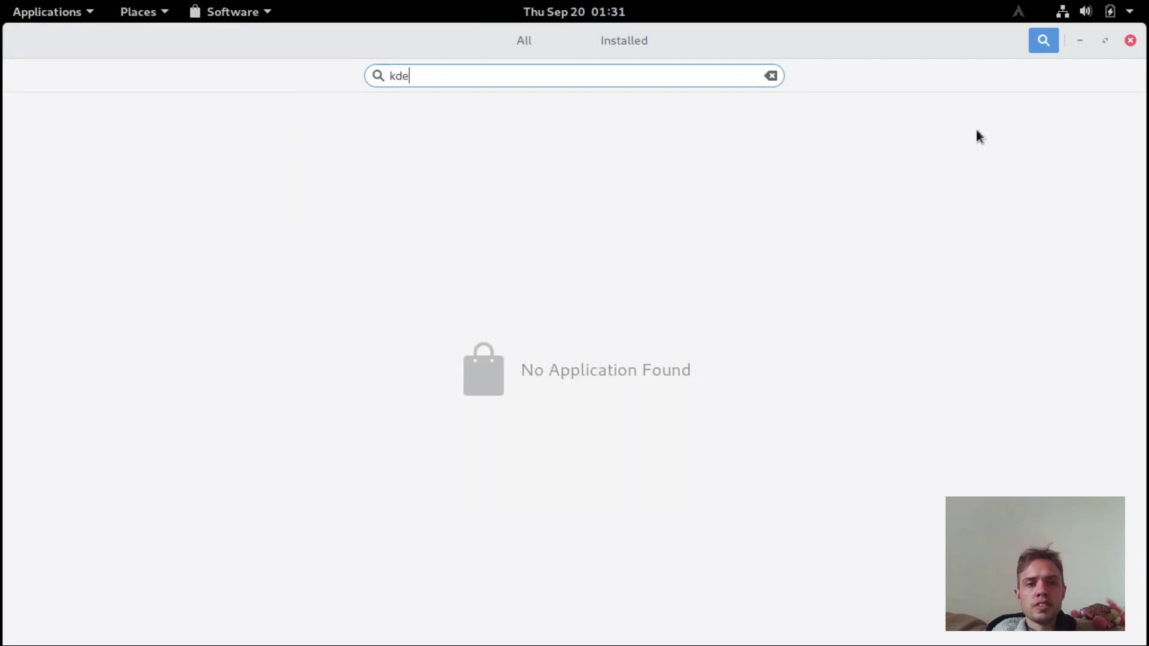
left_click(649, 134)
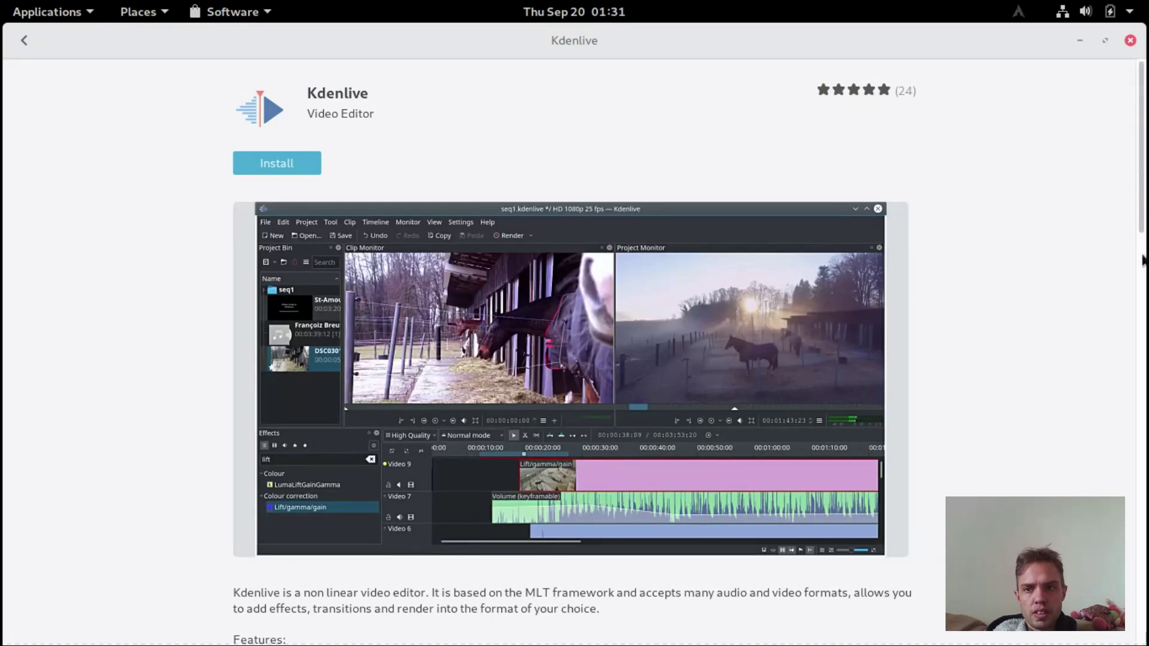
left_click_drag(1144, 238, 1141, 170)
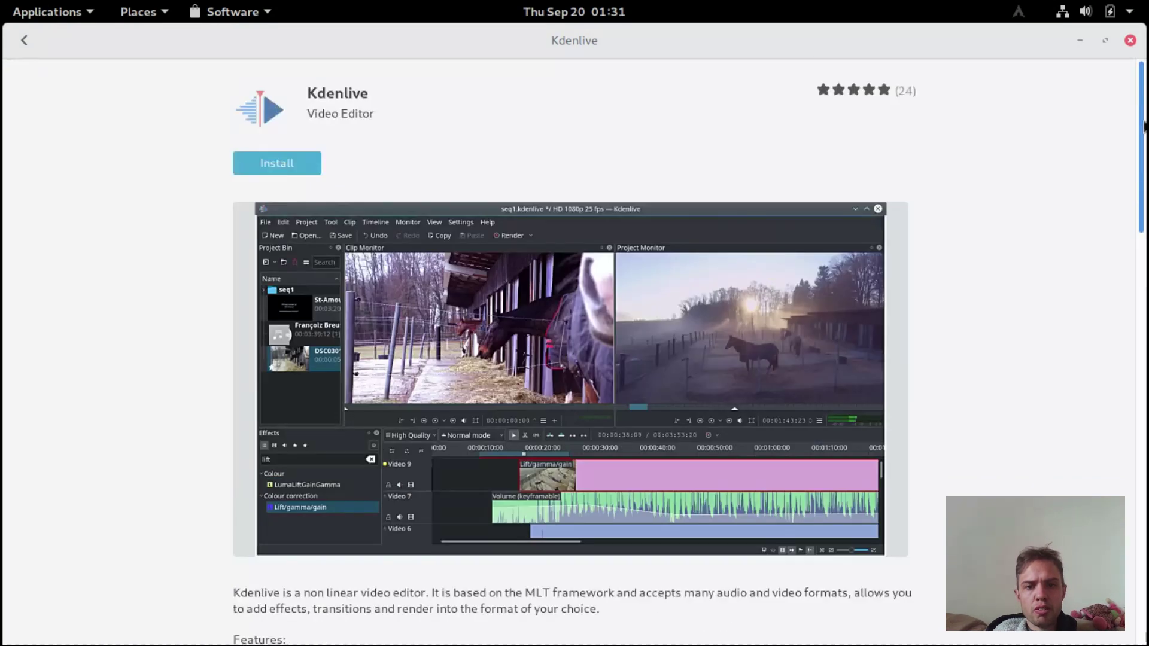
left_click(280, 158)
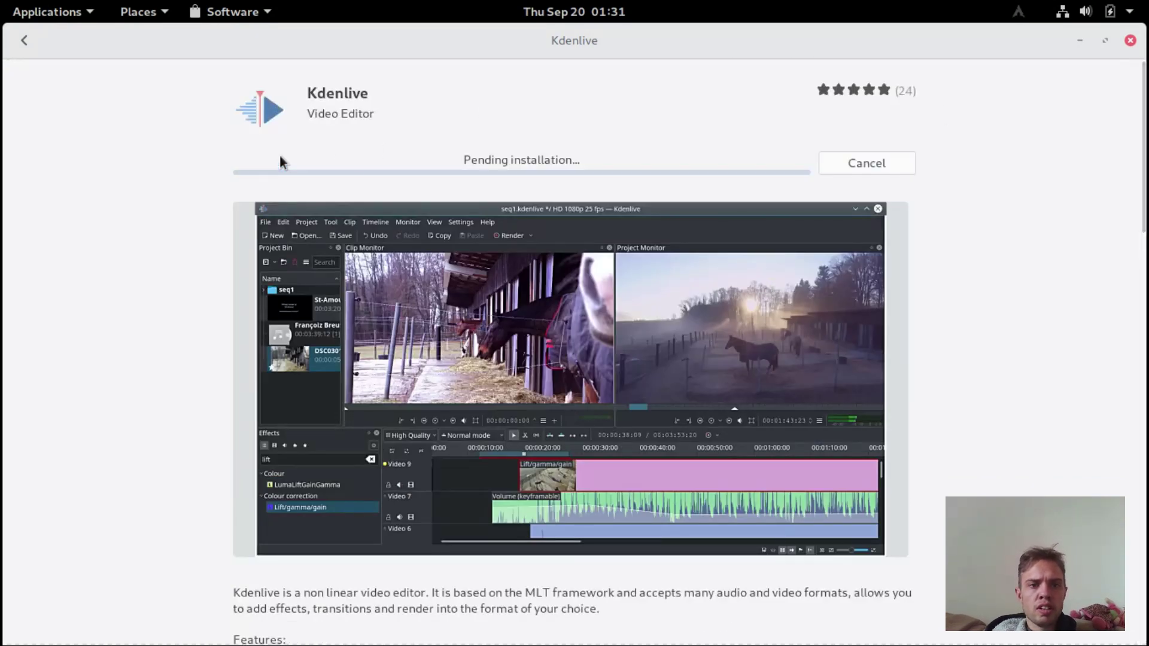
Open Software Repositories from the Software app menu in the top bar.
left_click(135, 13)
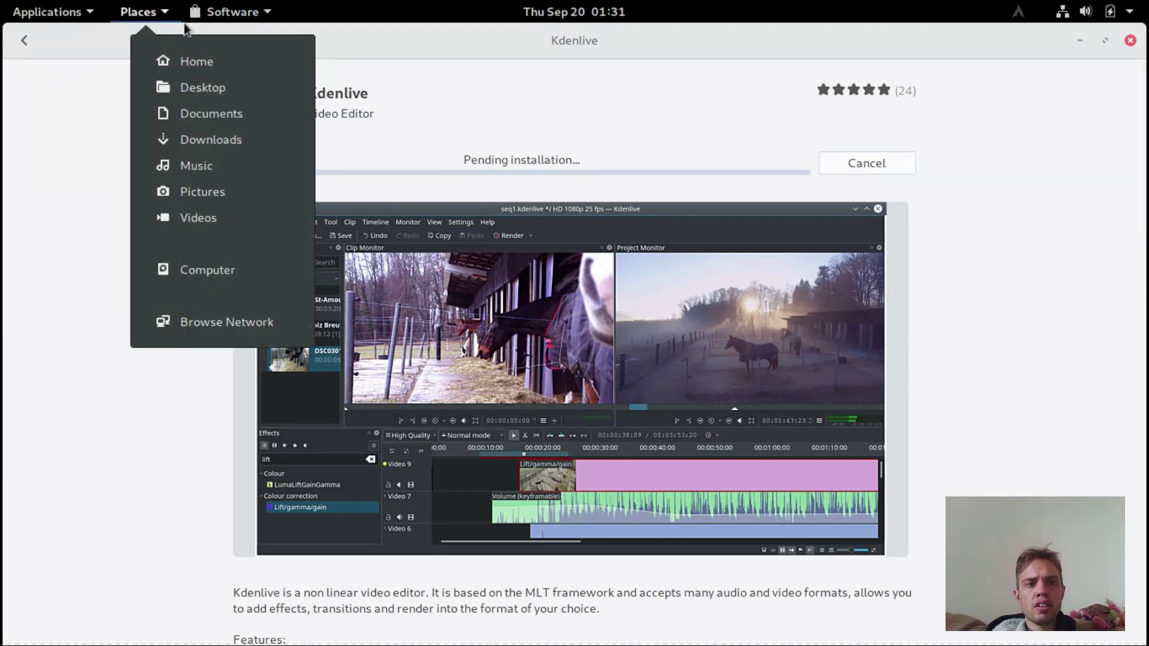
mouse_move(235, 18)
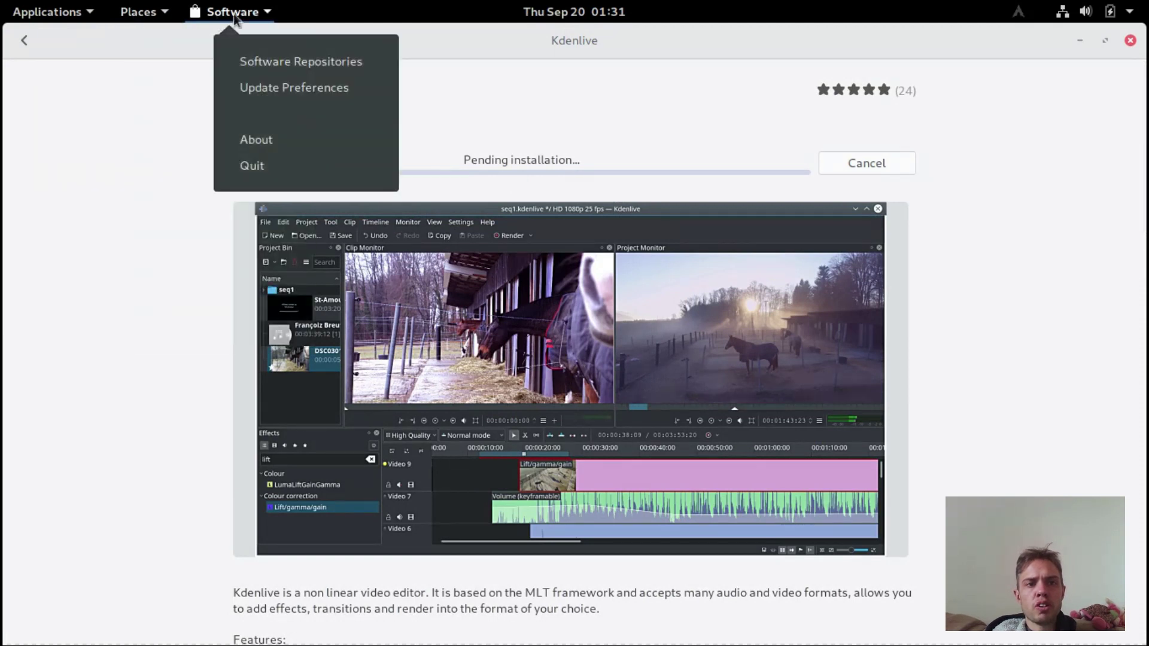
left_click(248, 72)
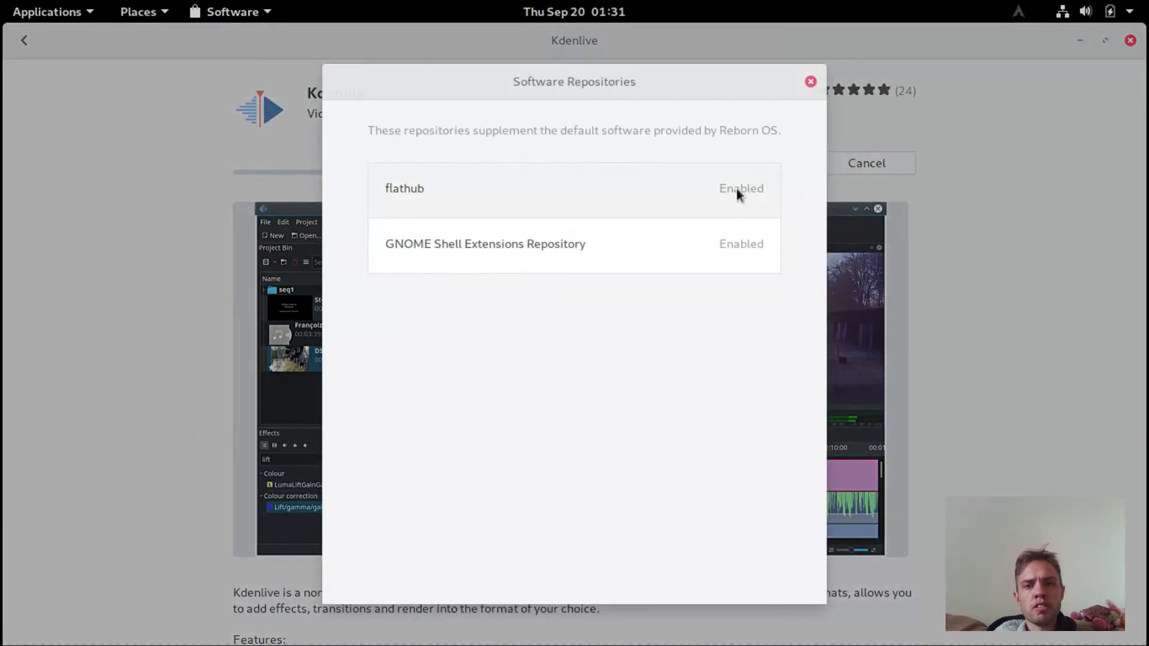
Close Software Repositories, then open and close Update Preferences from the Software menu.
left_click(808, 84)
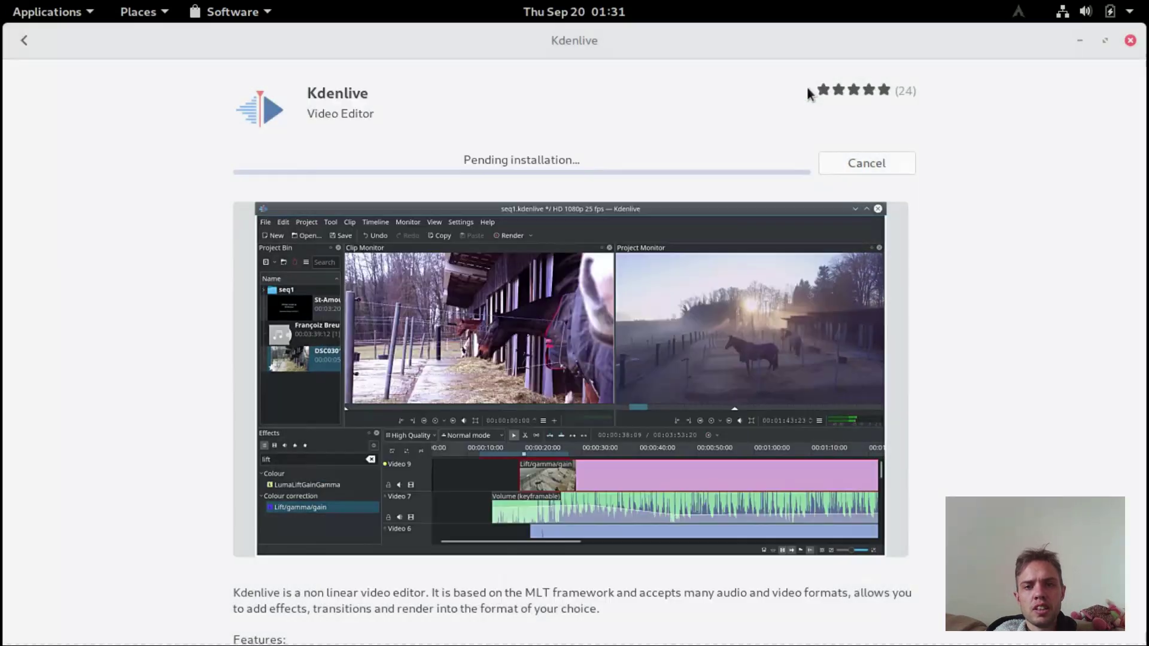
left_click(229, 12)
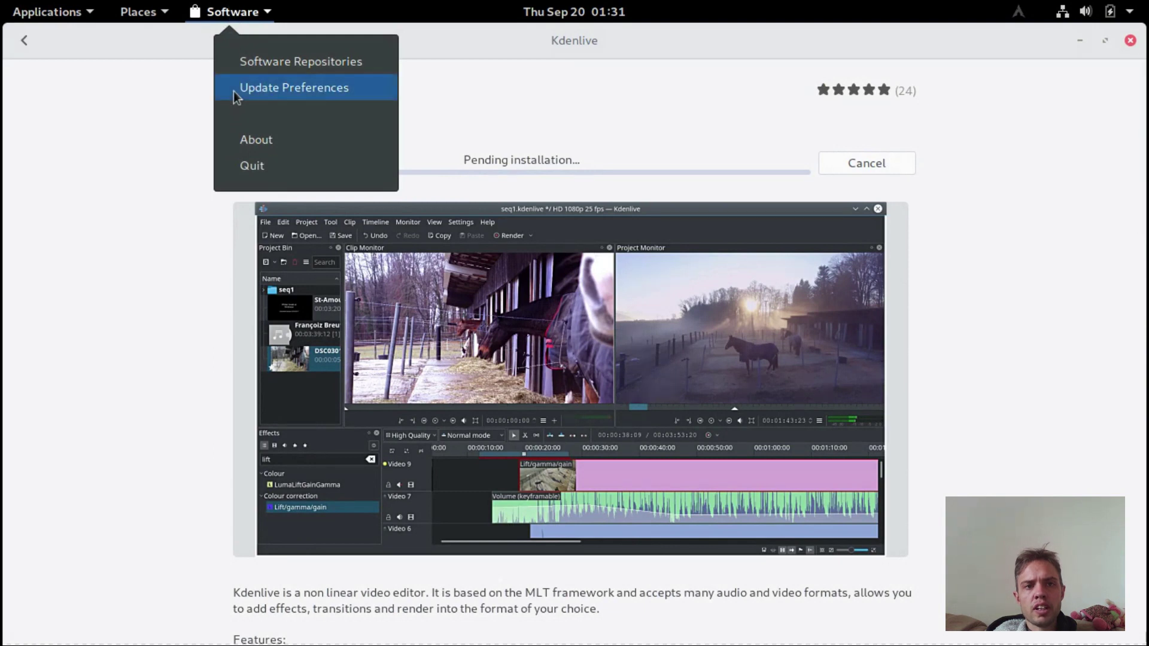
left_click(235, 91)
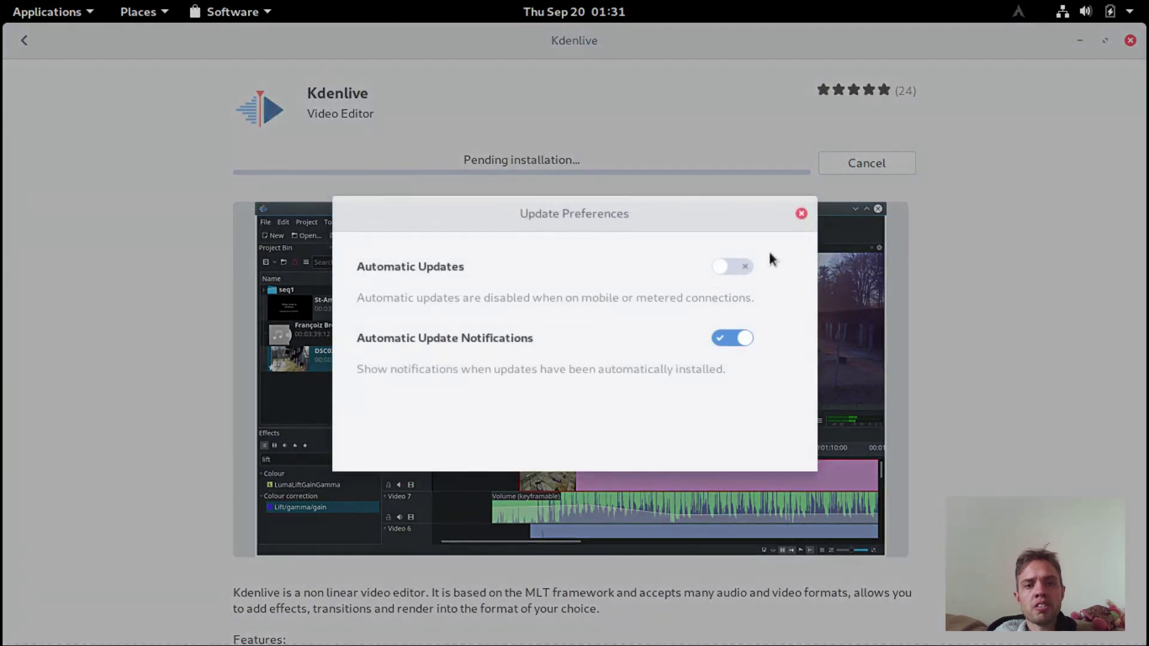
left_click(801, 214)
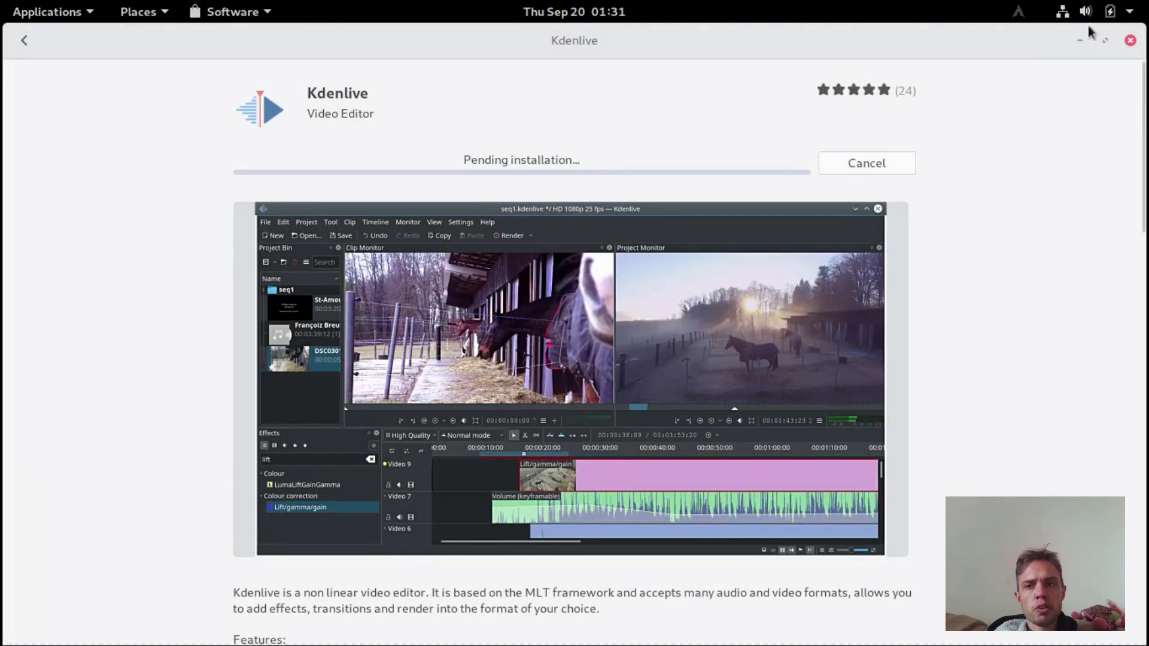
Minimize Software, remove the Flatpak prompt from startup with the administrator password, and check the desktop menu.
left_click(1079, 41)
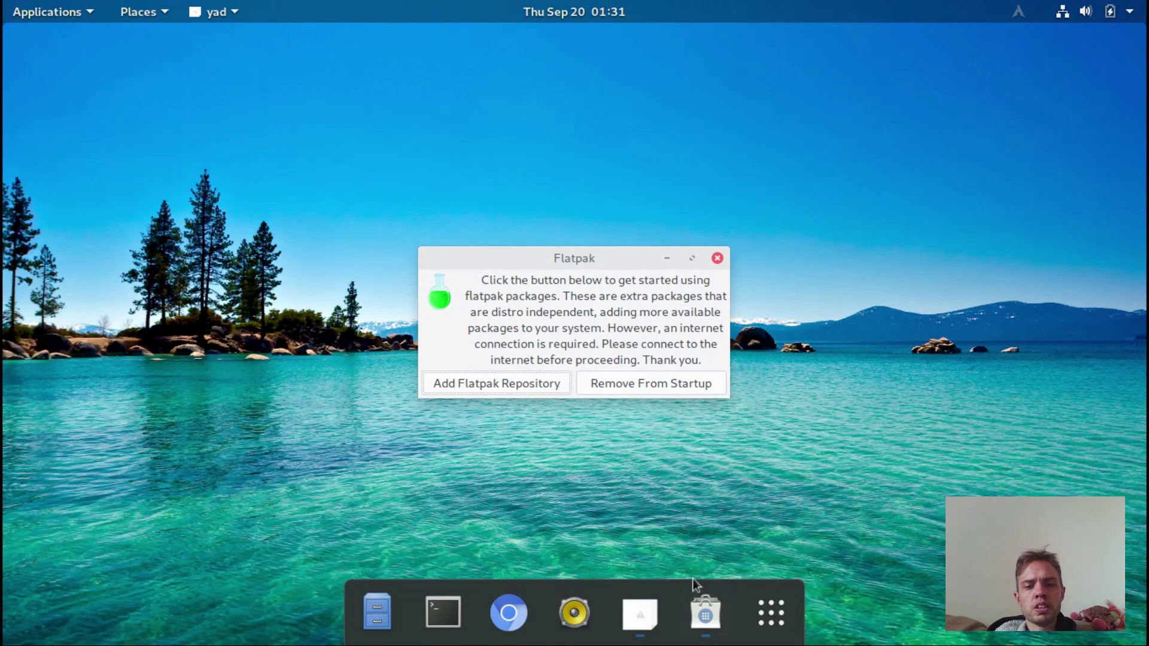
left_click(666, 383)
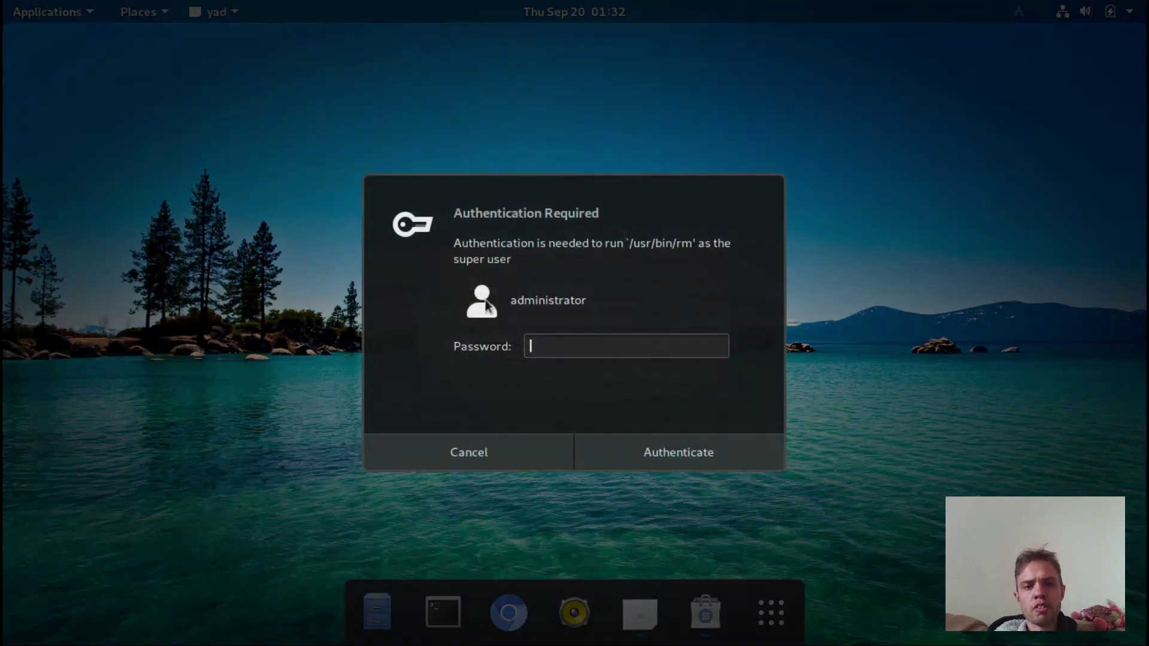
type("******")
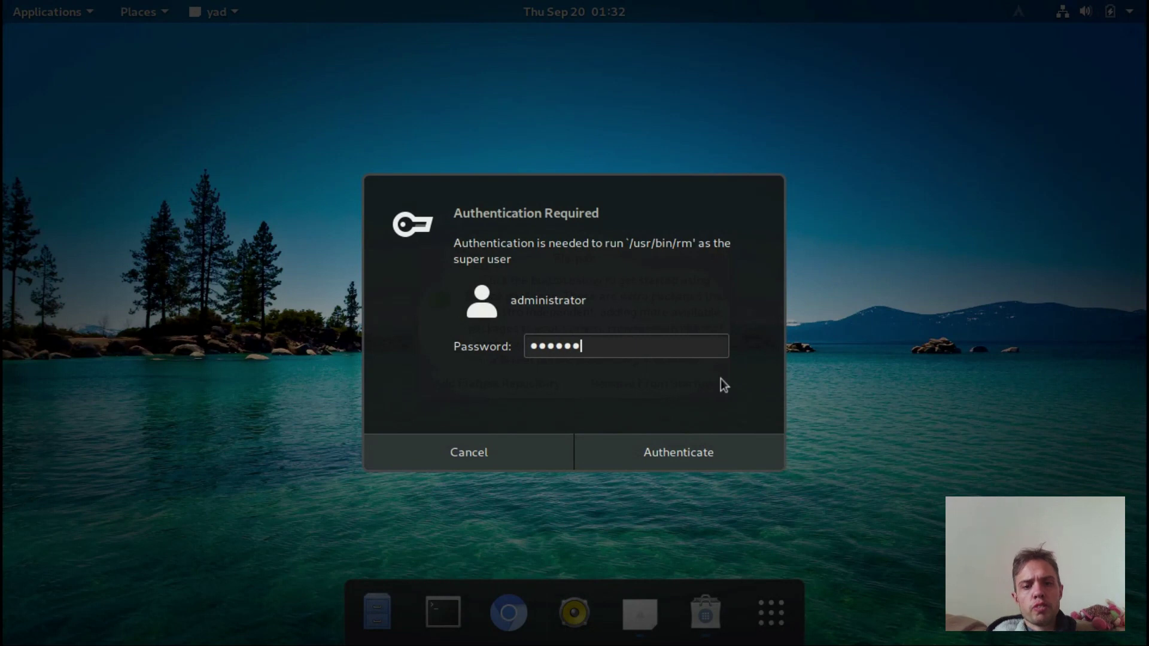
left_click(691, 442)
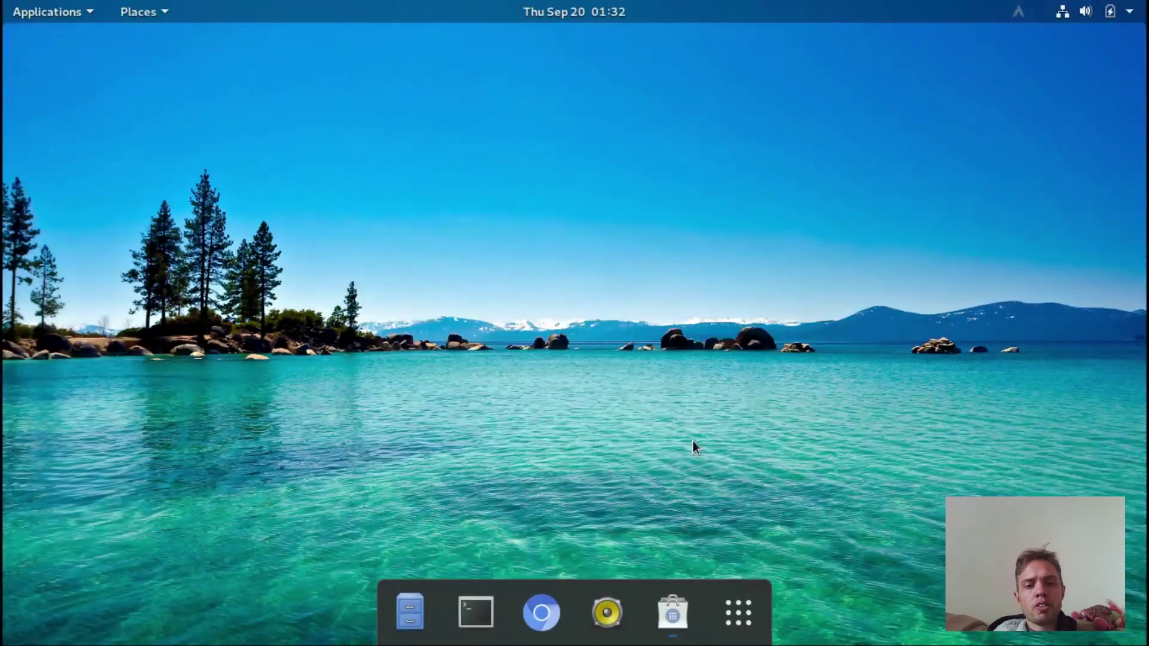
right_click(562, 263)
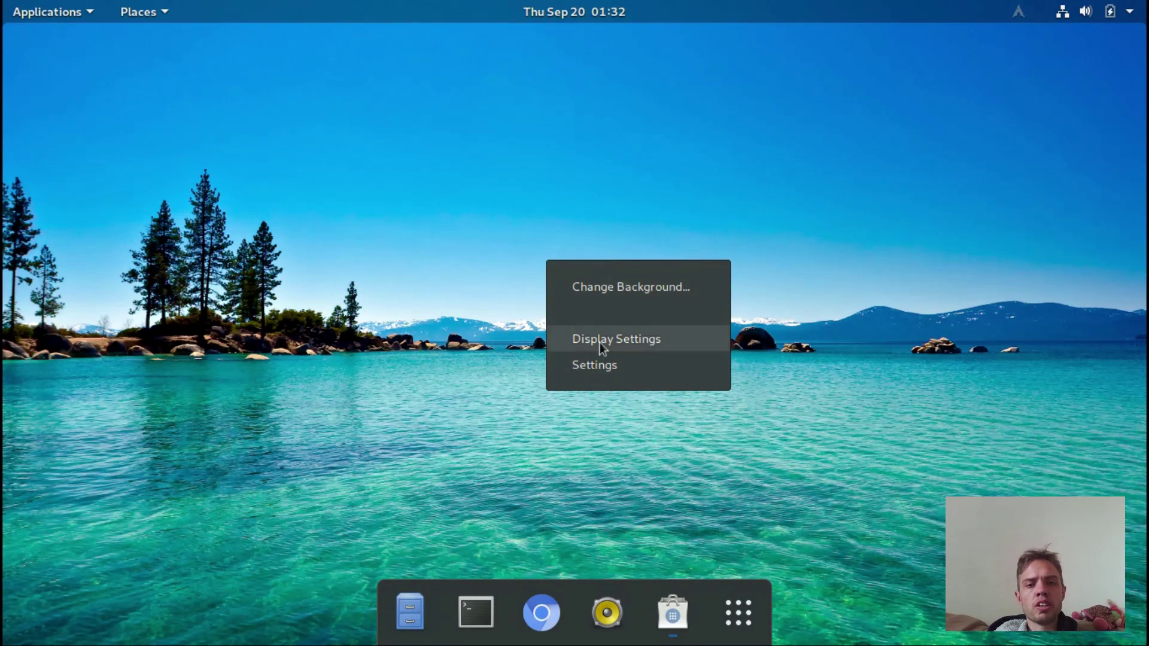
left_click(599, 428)
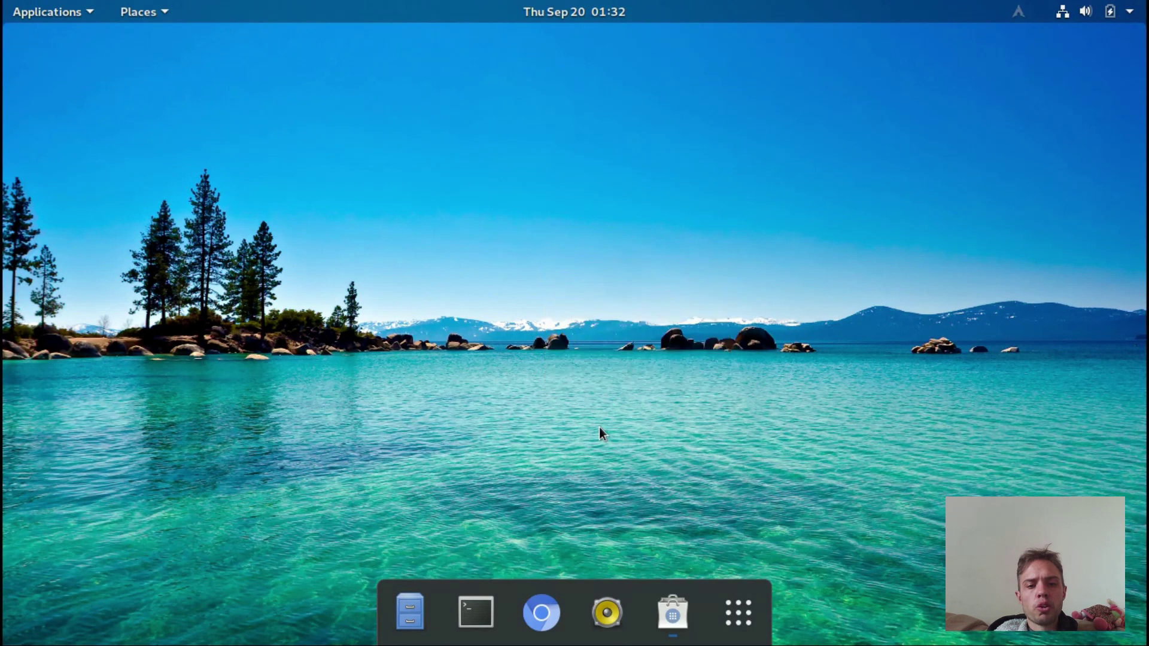
Open Files and look at the Desktop folder's context menu in Home.
left_click(405, 622)
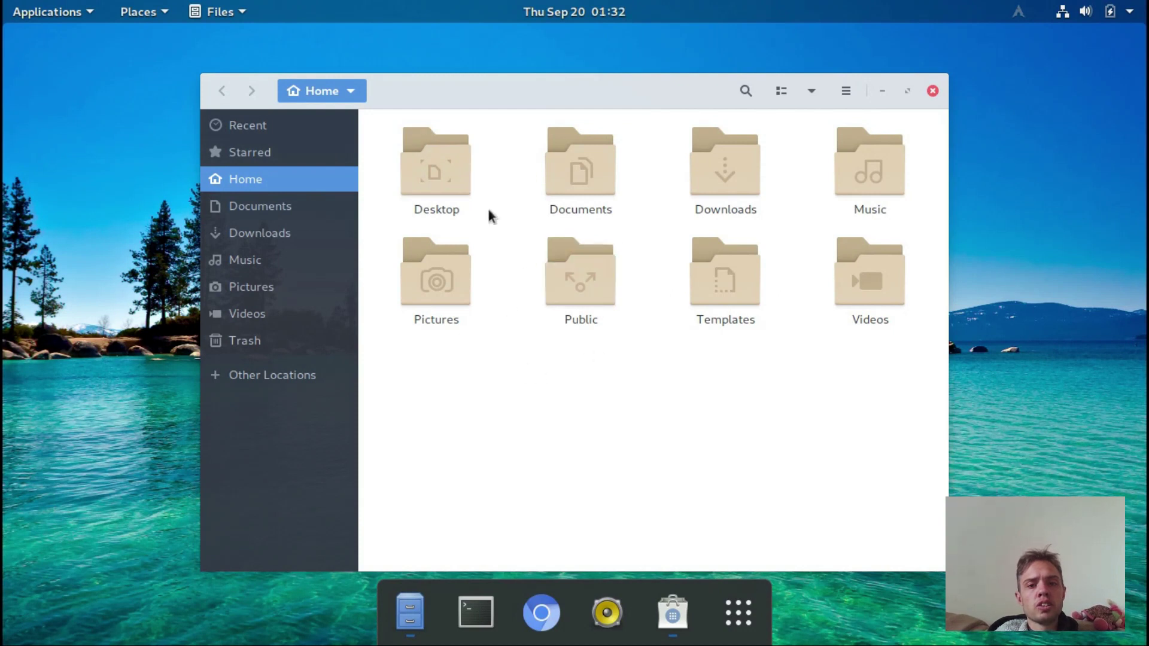
left_click(443, 155)
right_click(443, 156)
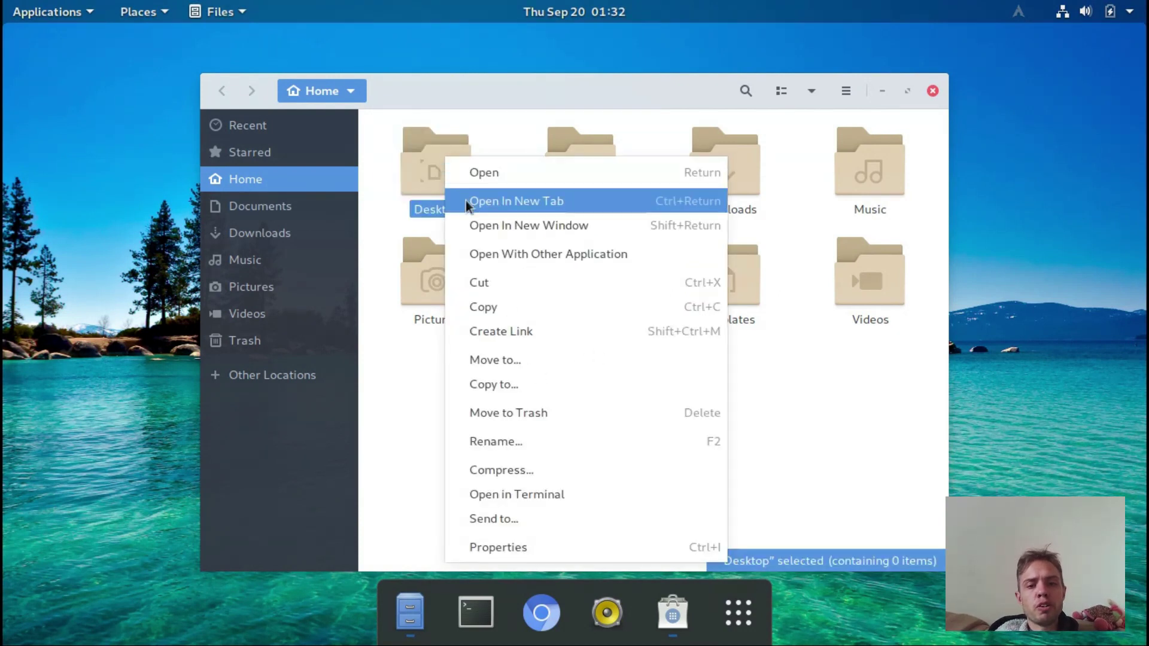
left_click(421, 469)
Create a folder named 'new' in Home from the background context menu.
right_click(422, 468)
left_click(510, 480)
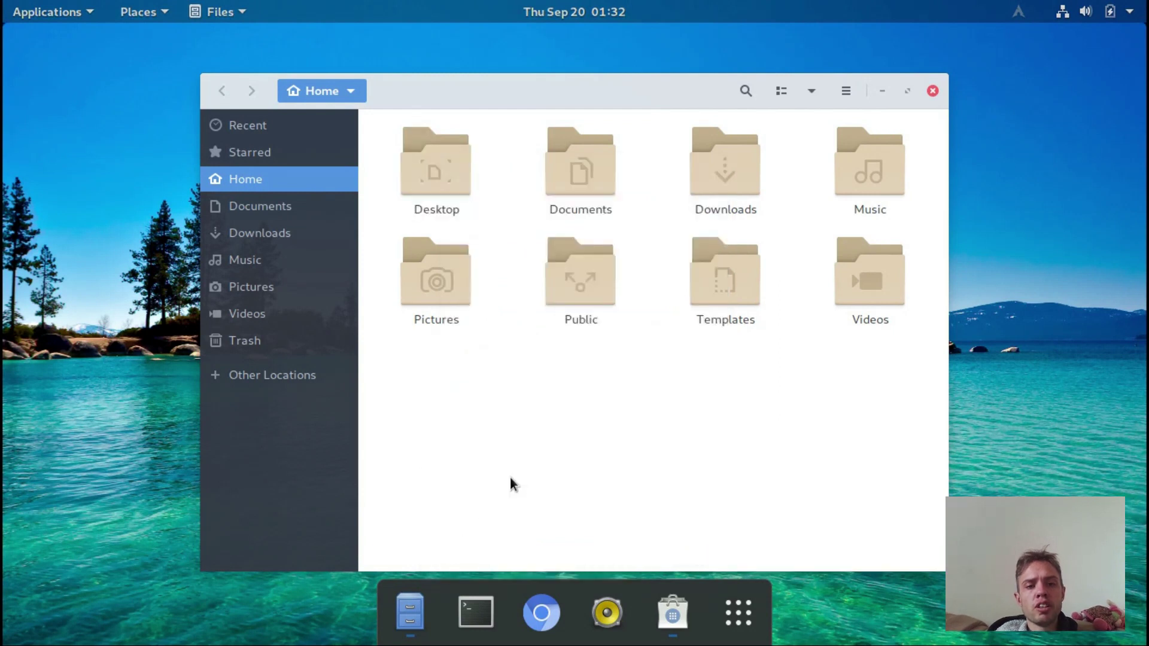
type("new")
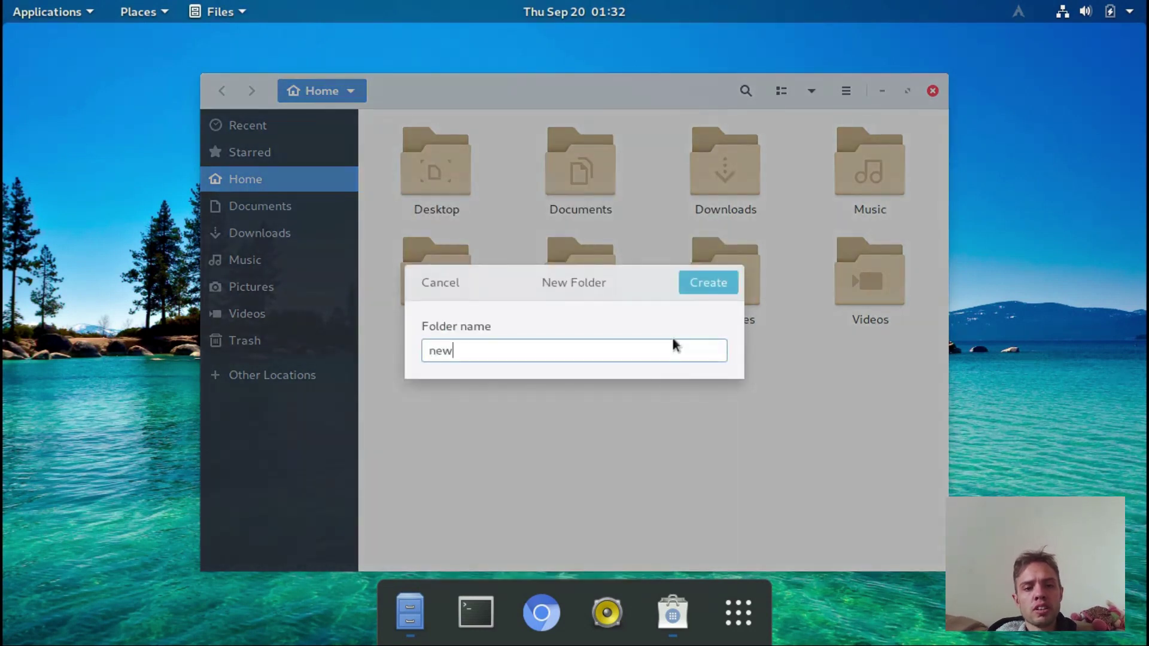
left_click(701, 288)
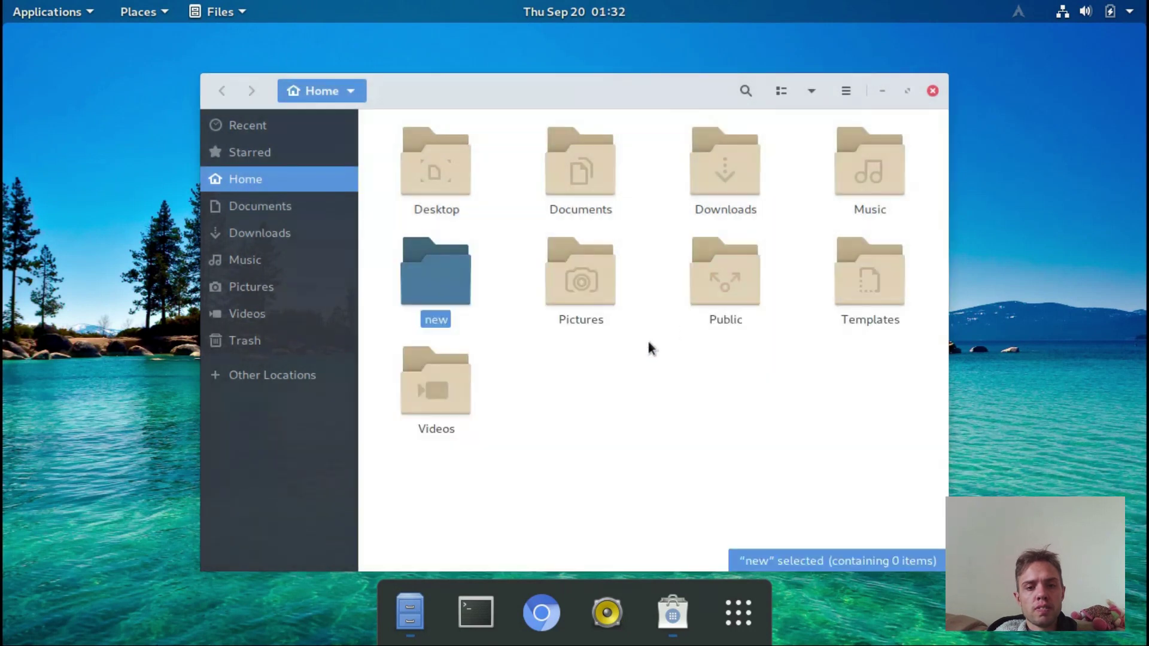
right_click(424, 286)
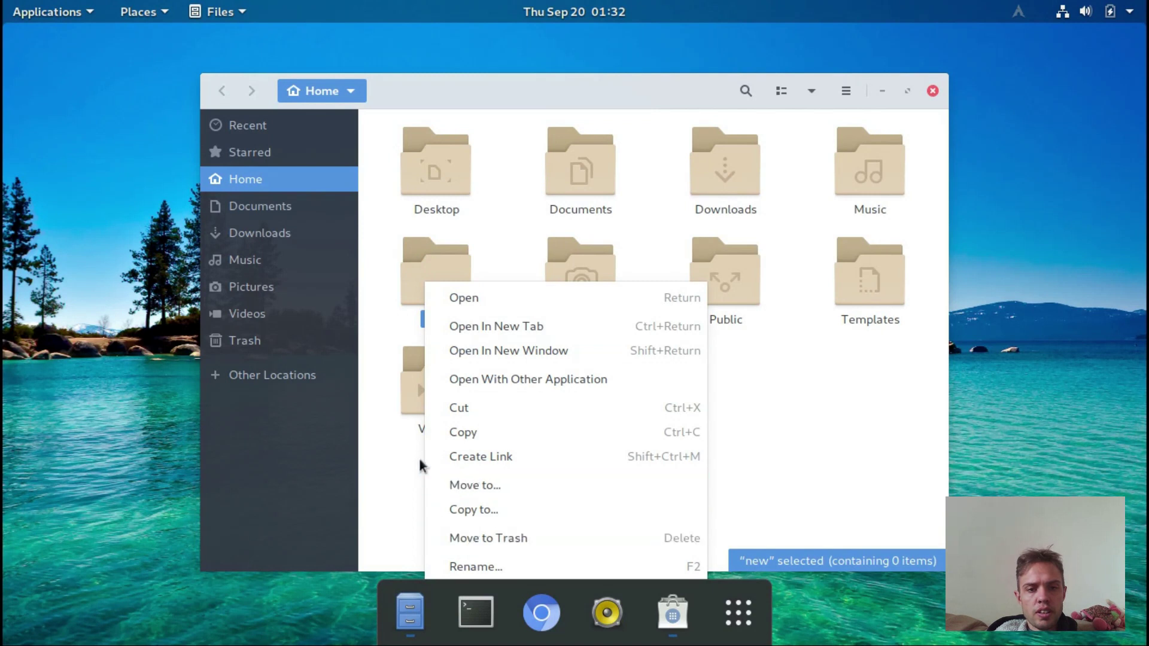
left_click(401, 471)
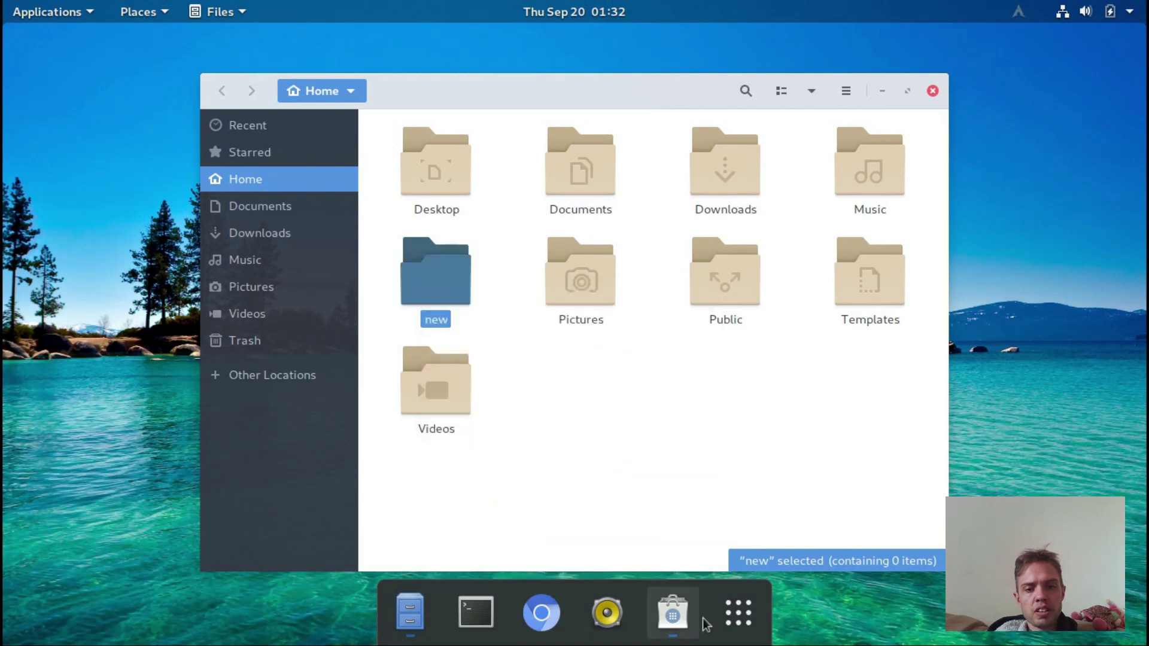
Launch Text Editor via a 'te' search and save the blank document as Untitled Document 1 in Home.
left_click(740, 612)
type("l")
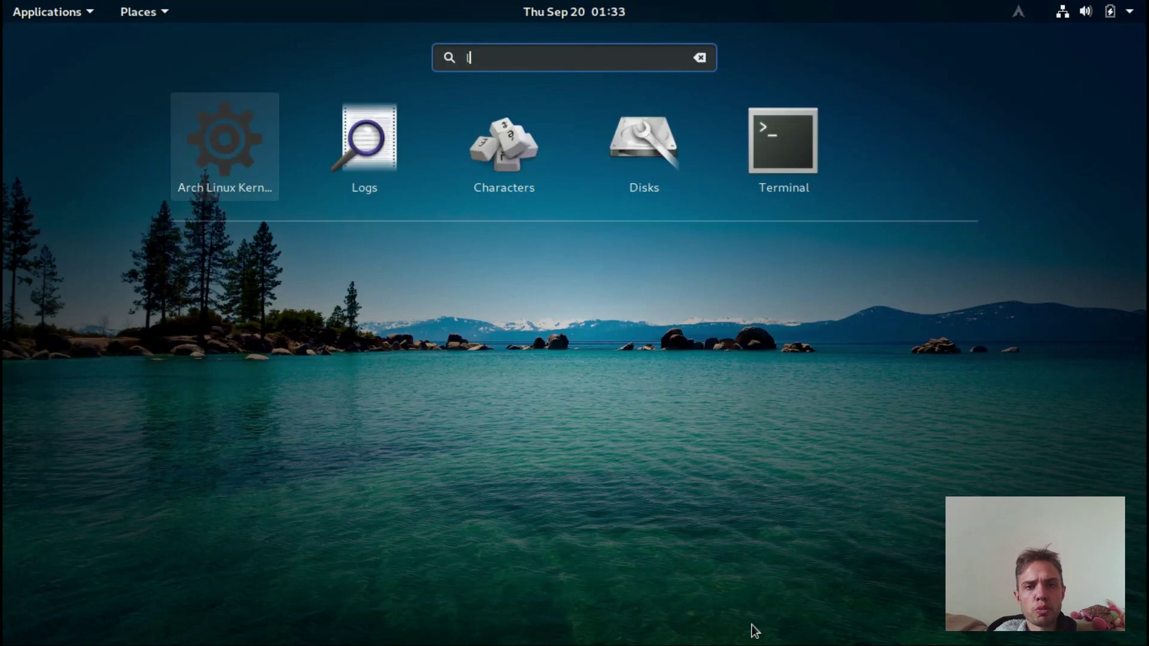
key("BackSpace")
type("te")
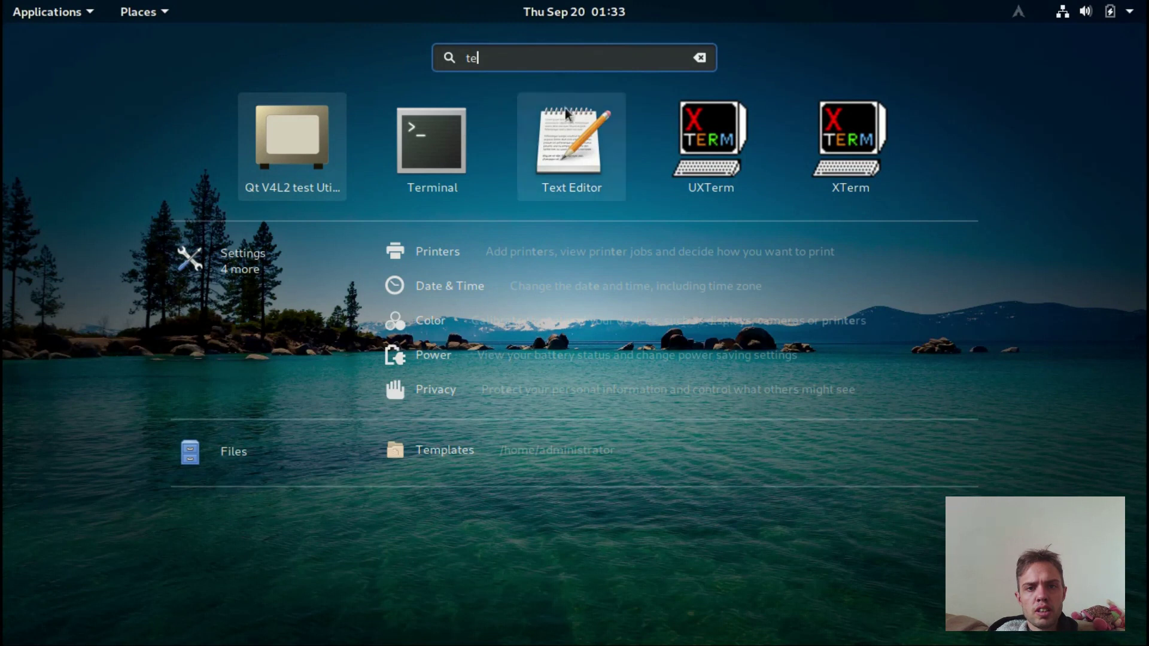
left_click(568, 148)
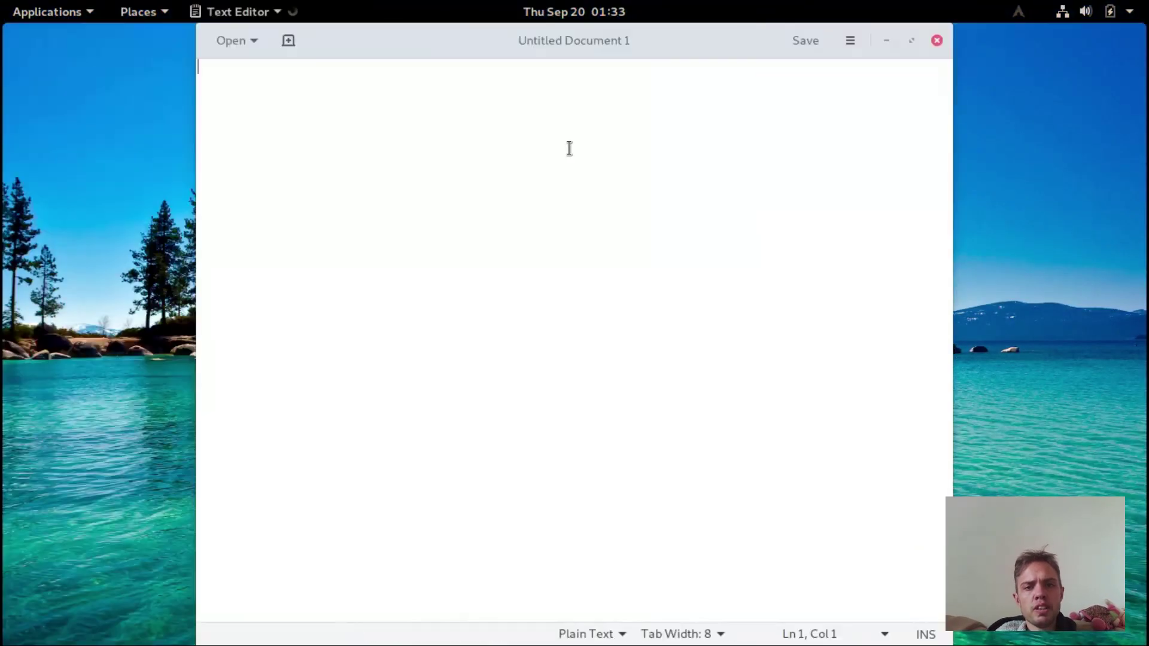
left_click(810, 38)
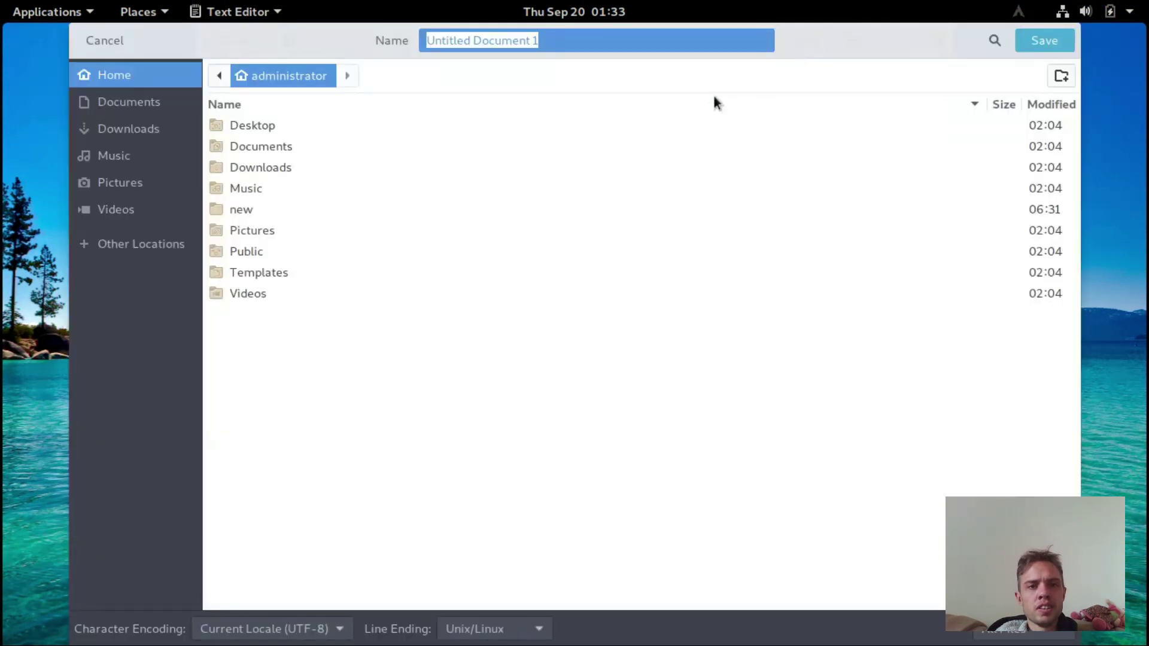
left_click(1043, 40)
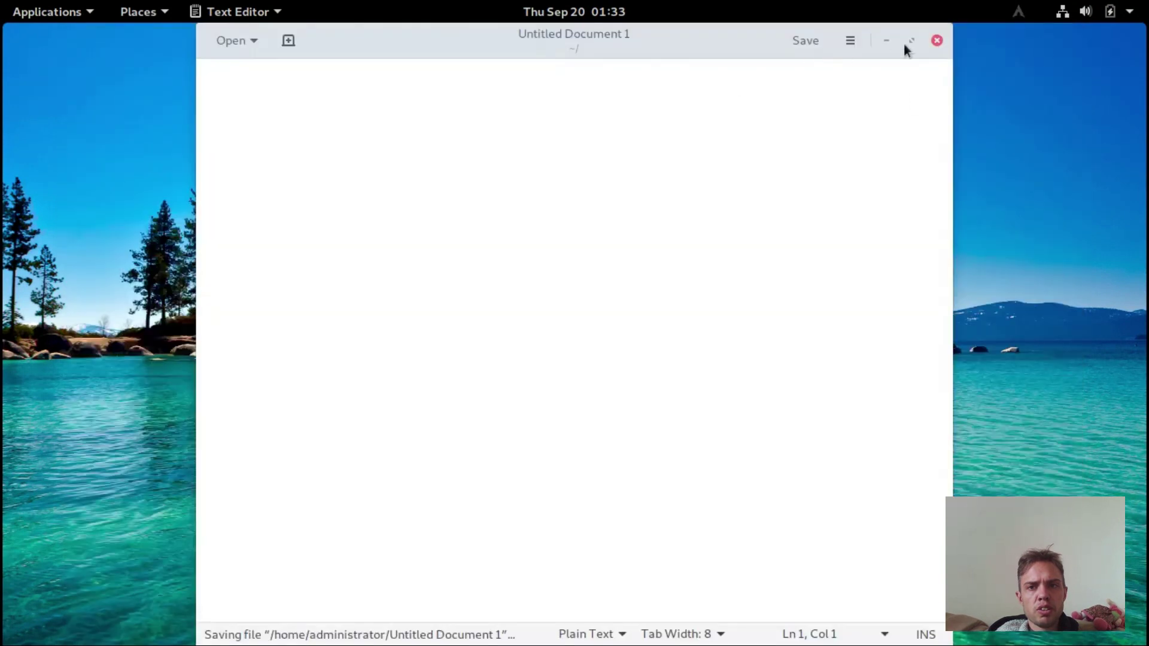
Close Text Editor and inspect Untitled Document 1's context menu in Files.
left_click(935, 40)
right_click(442, 396)
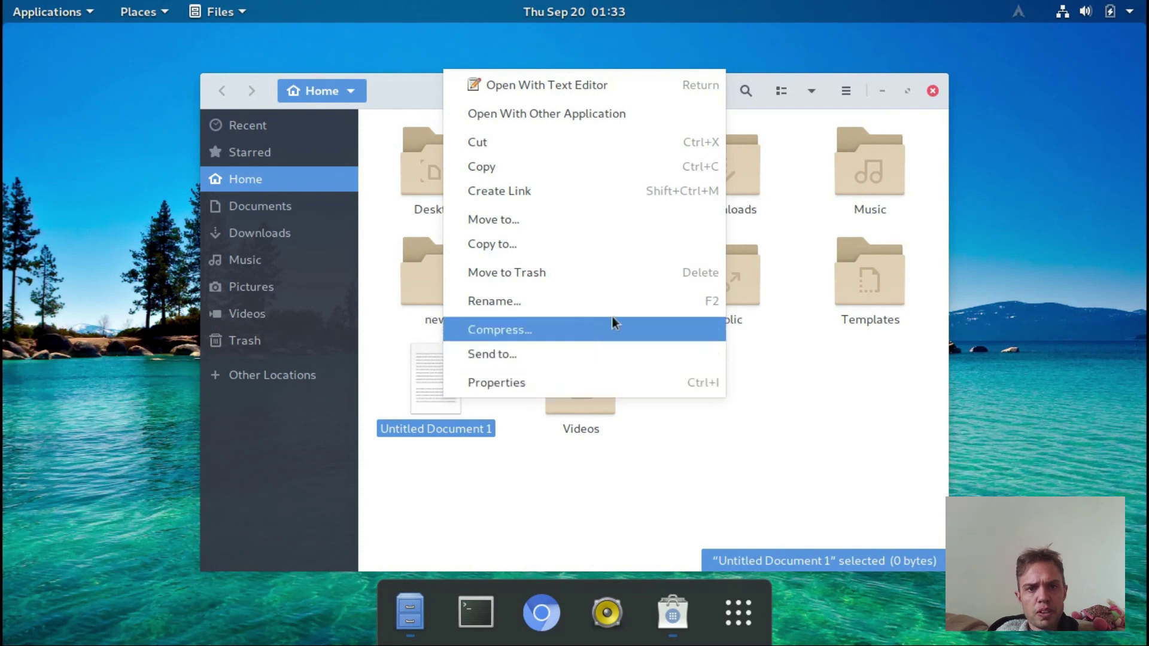
left_click(742, 469)
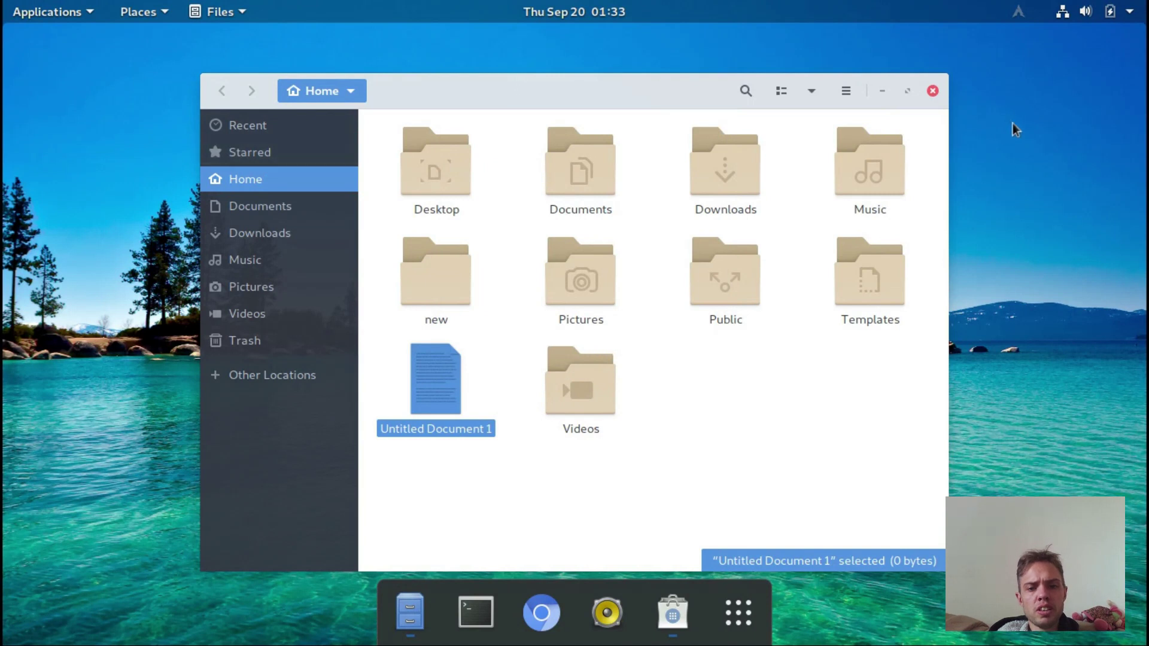
Close Files and glance at the system update status and the calendar panel.
left_click(934, 91)
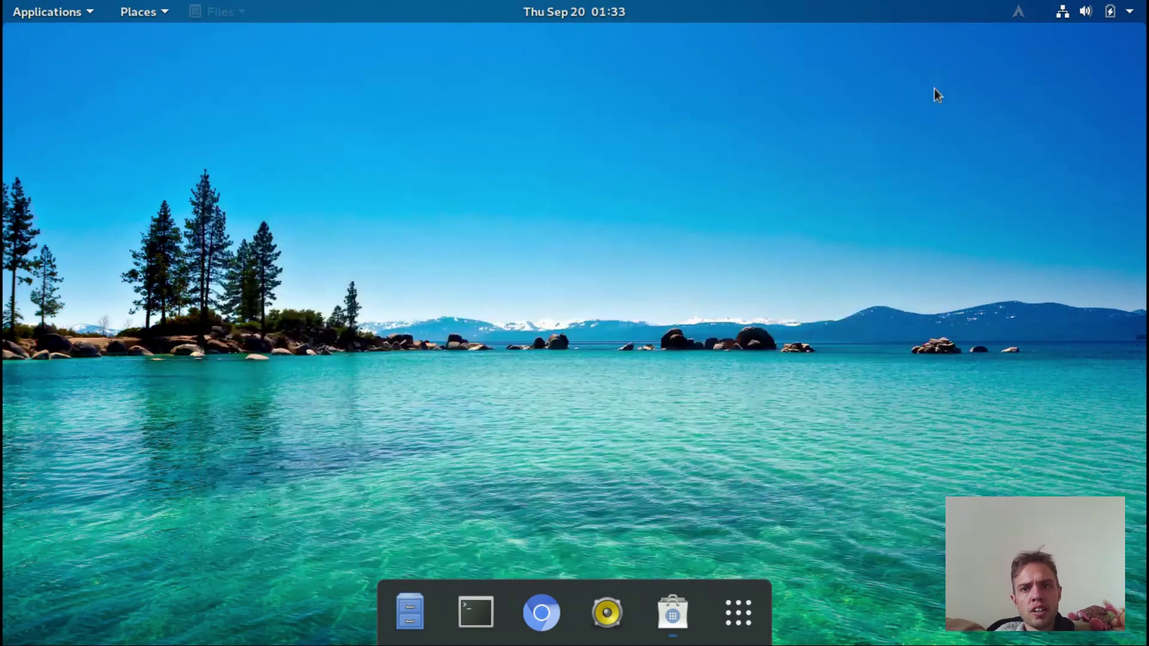
left_click(1026, 13)
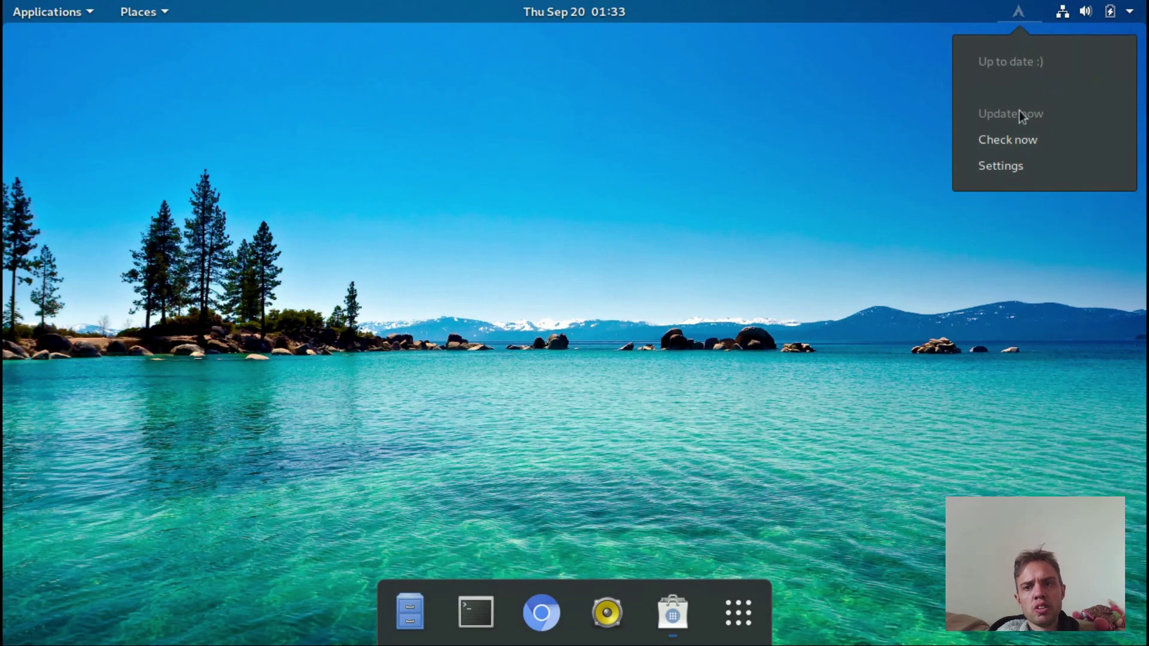
left_click(792, 186)
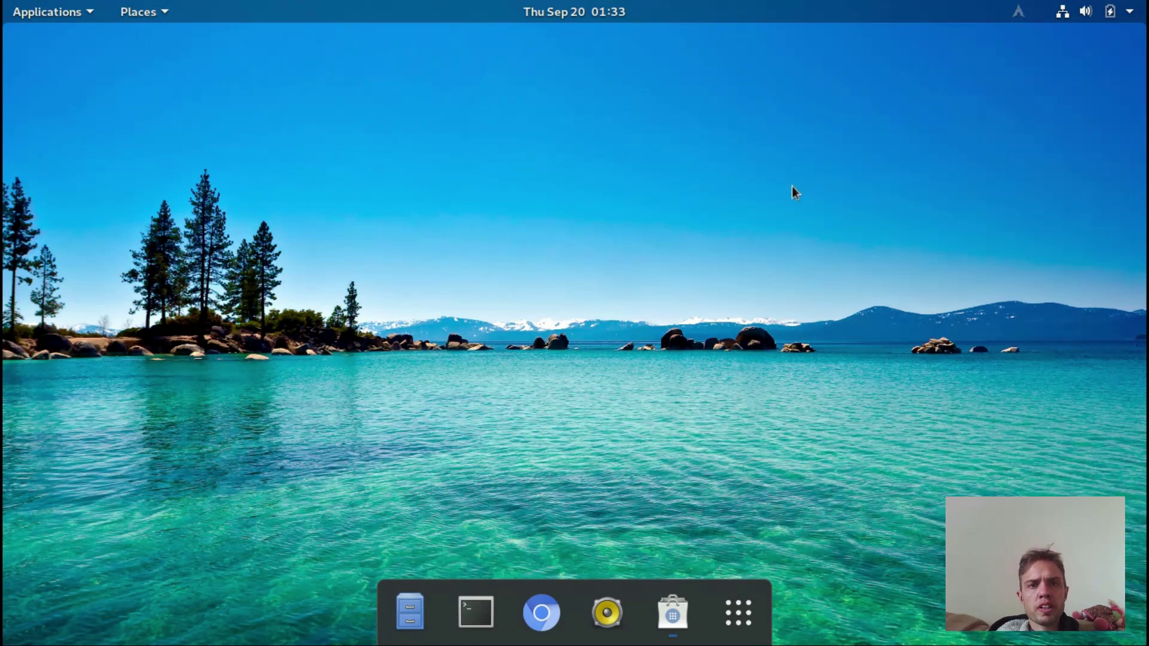
left_click(554, 14)
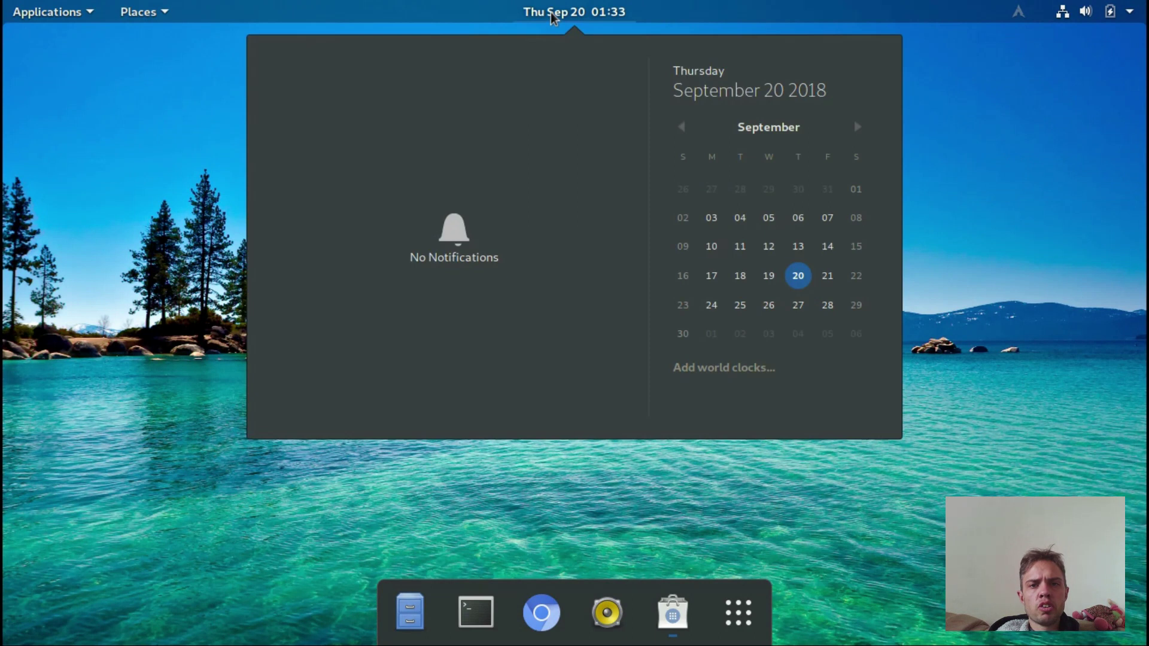
left_click(554, 15)
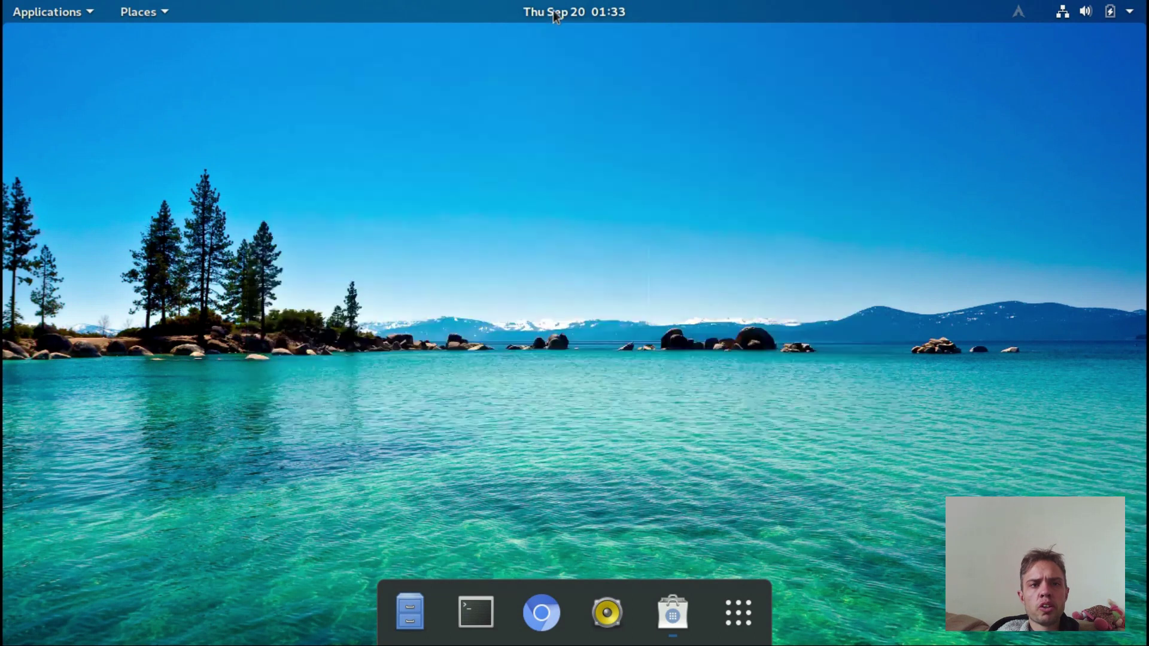
Browse the Places and Applications menus, then open Activities Overview.
left_click(152, 16)
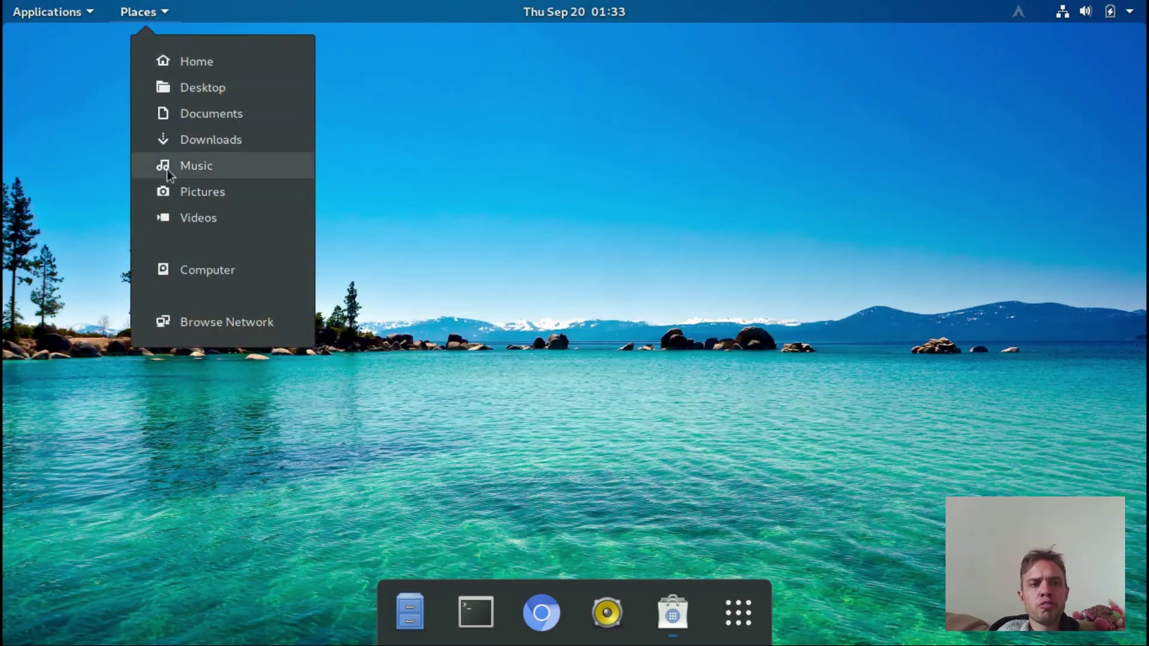
mouse_move(42, 5)
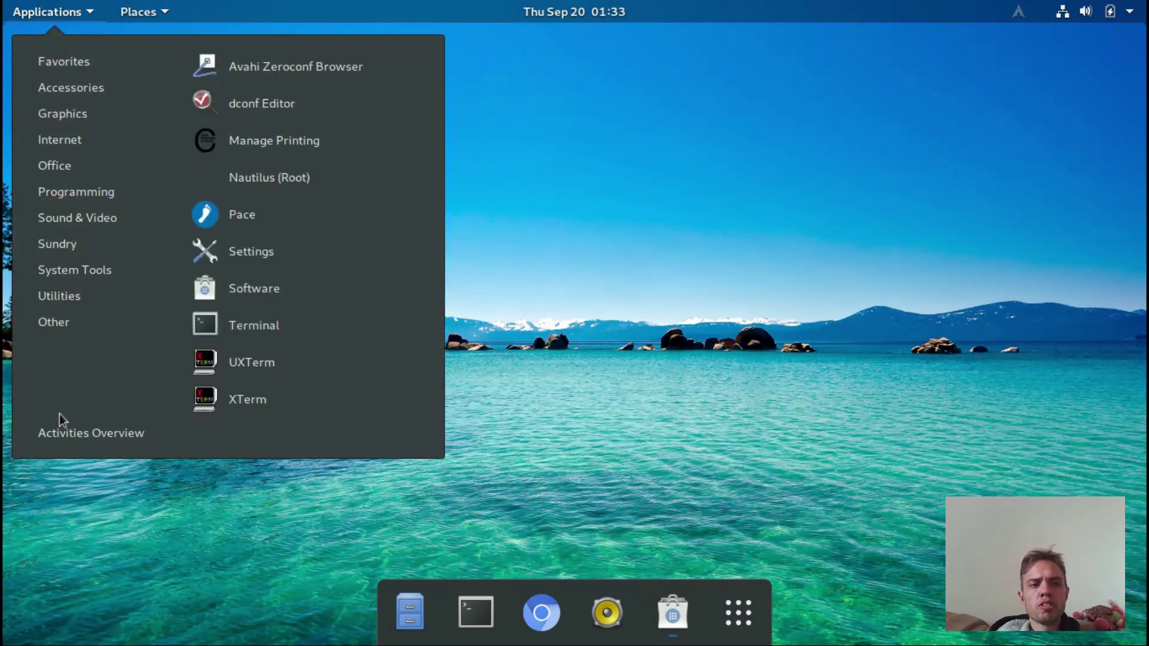
mouse_move(63, 141)
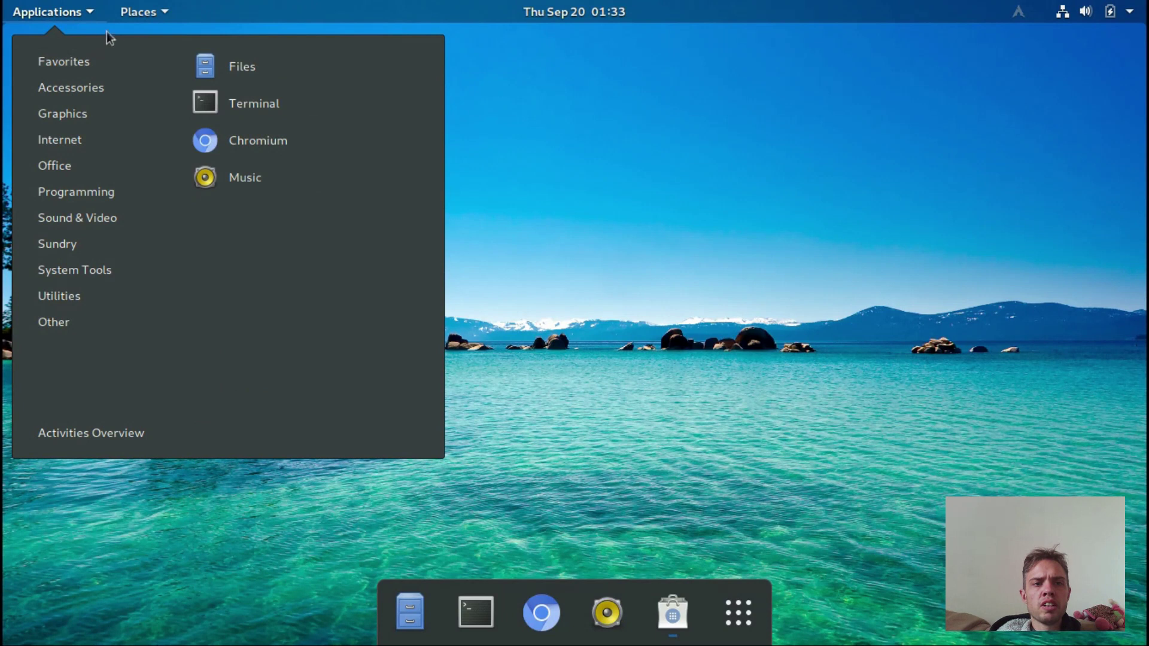
left_click(87, 427)
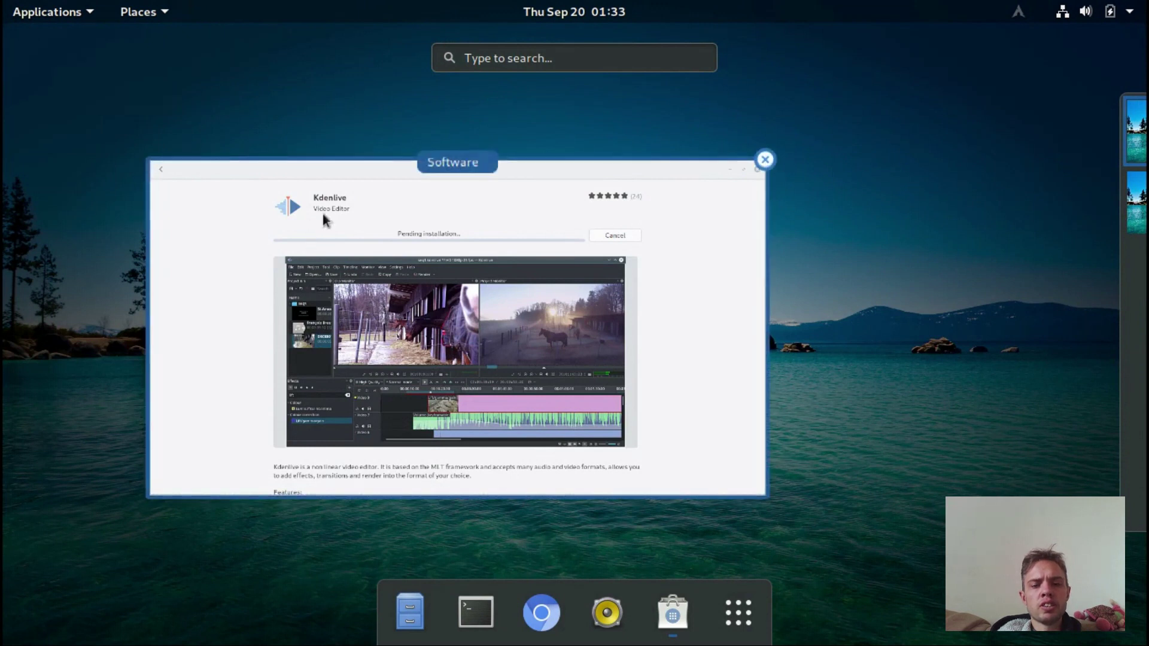
Cancel and retry the Kdenlive installation in GNOME Software, then close the Software window.
left_click(276, 275)
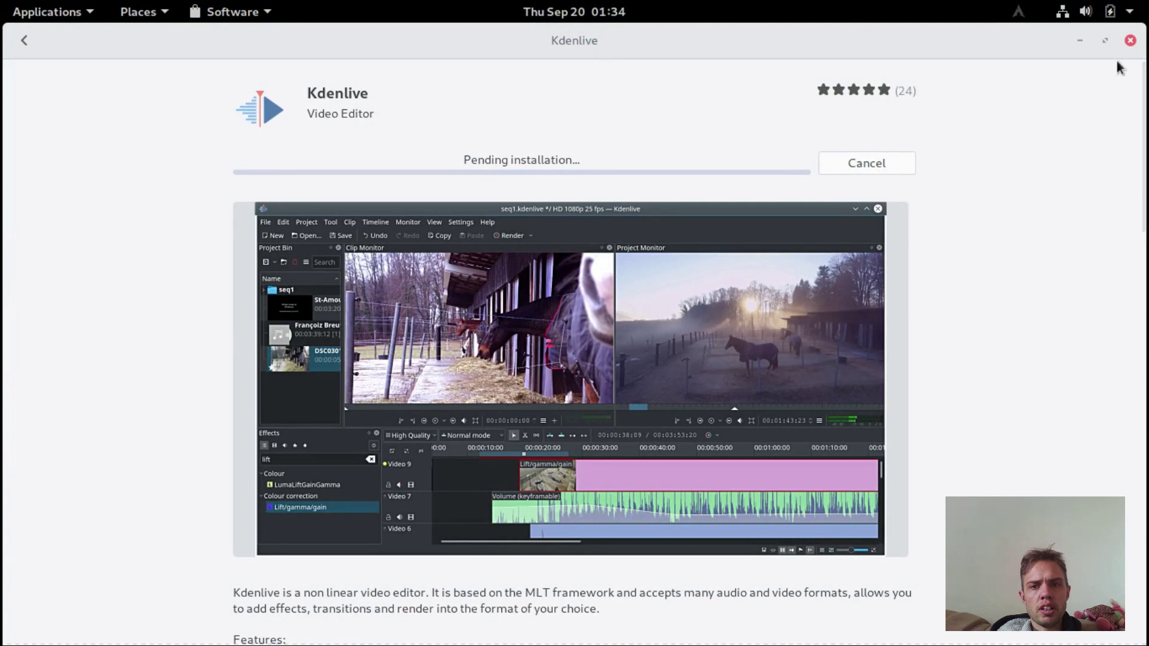
left_click(852, 168)
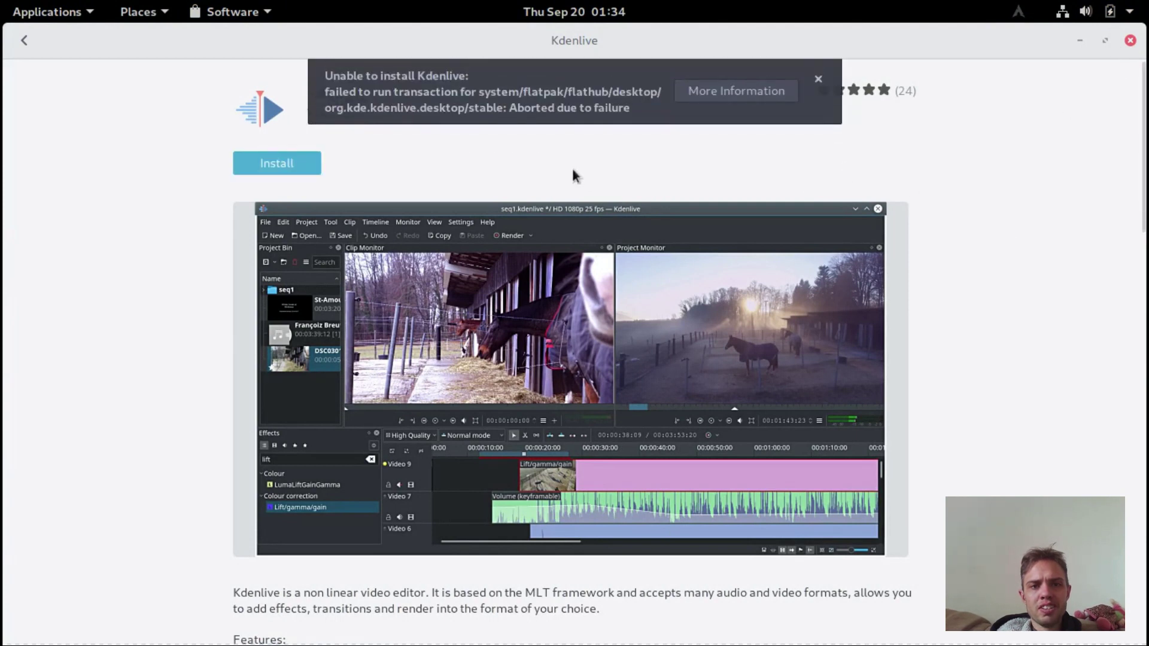
left_click(296, 161)
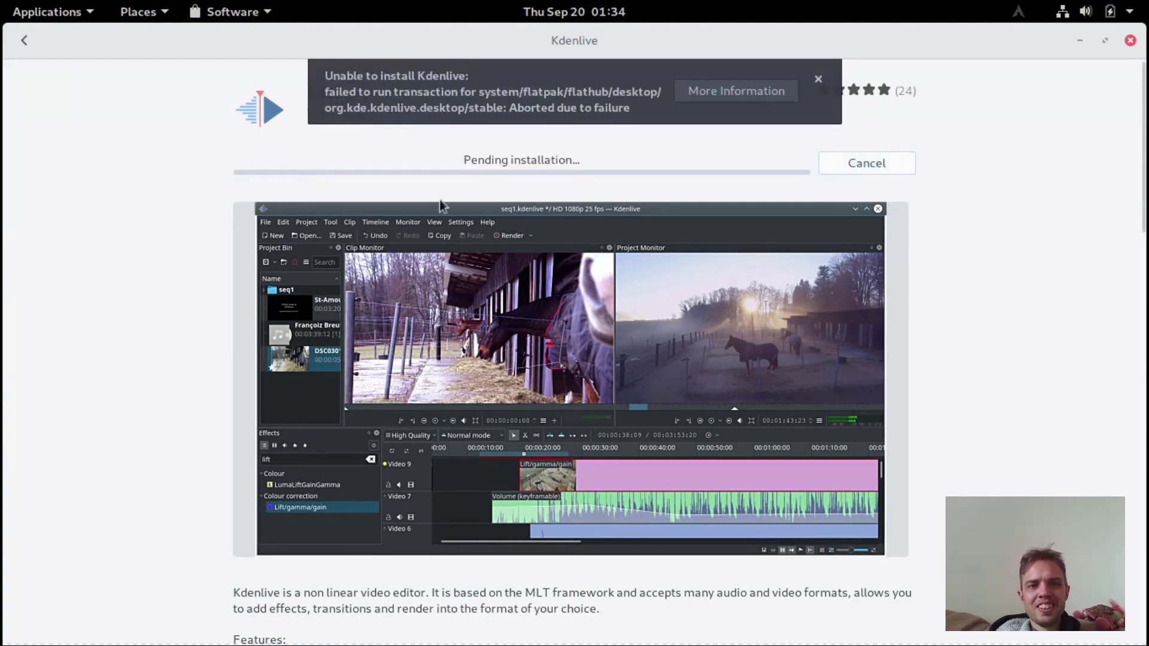
left_click(1130, 41)
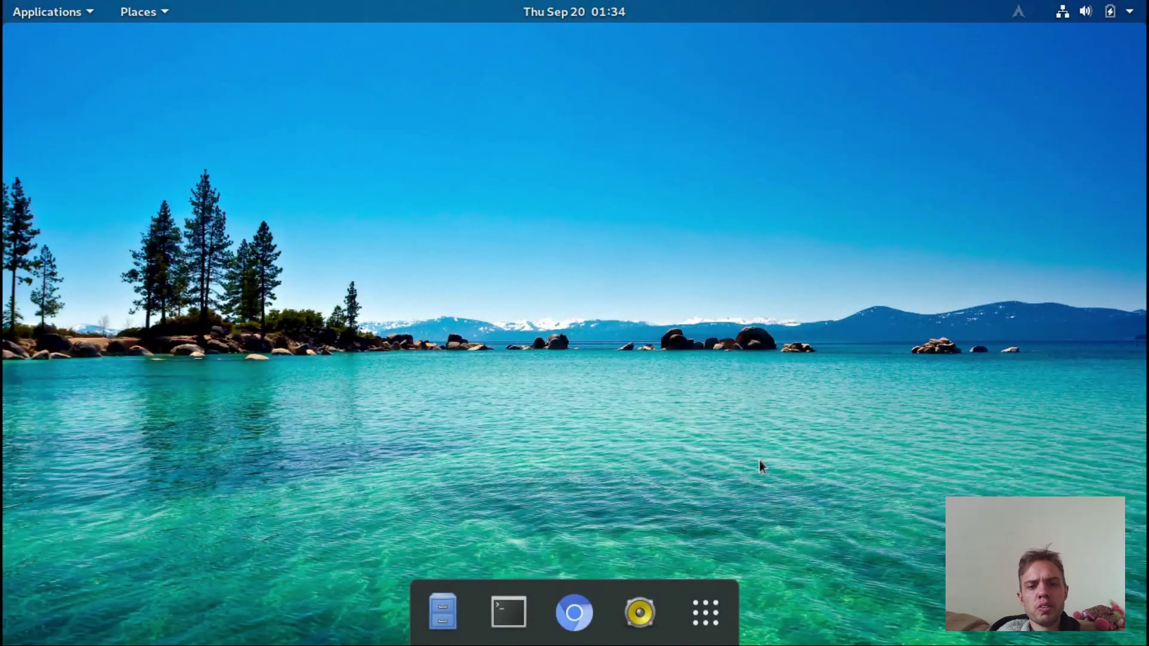
Launch Arch Linux Kernel Manager from the app grid and view its Manage tab kernel list.
left_click(709, 593)
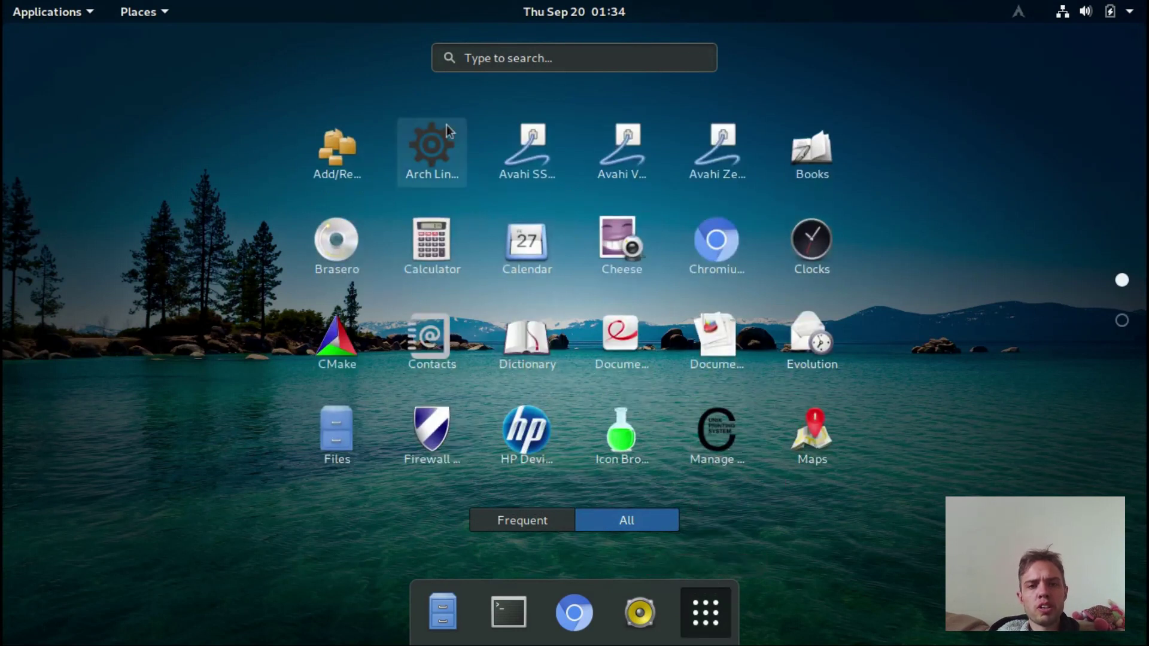
left_click(421, 152)
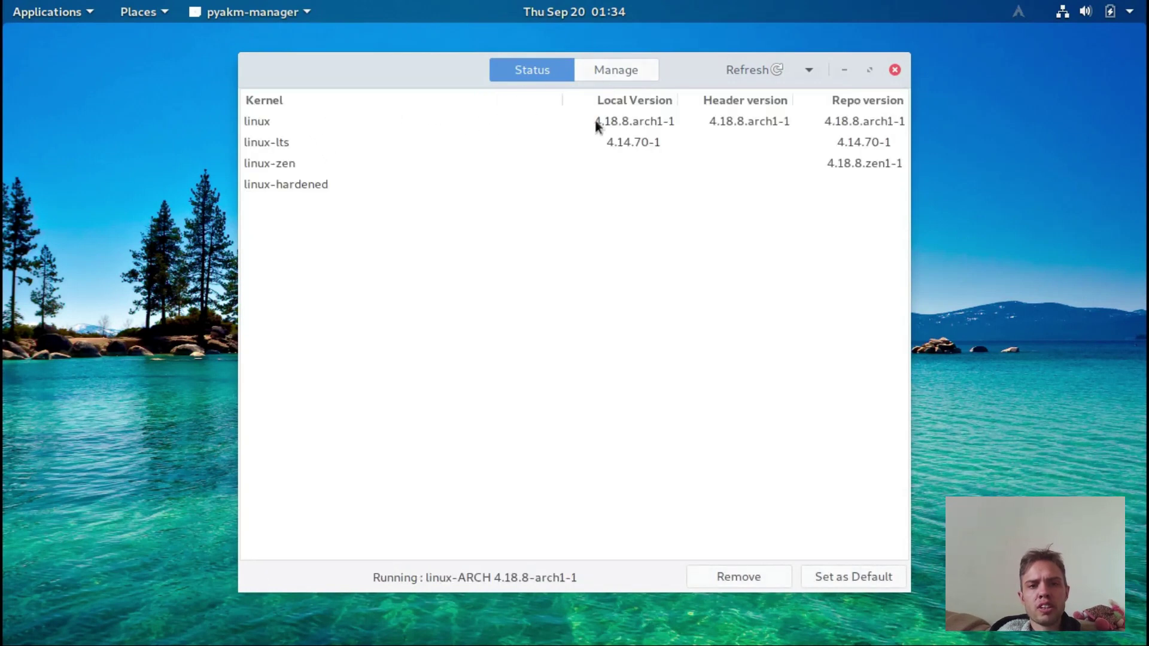
left_click(605, 67)
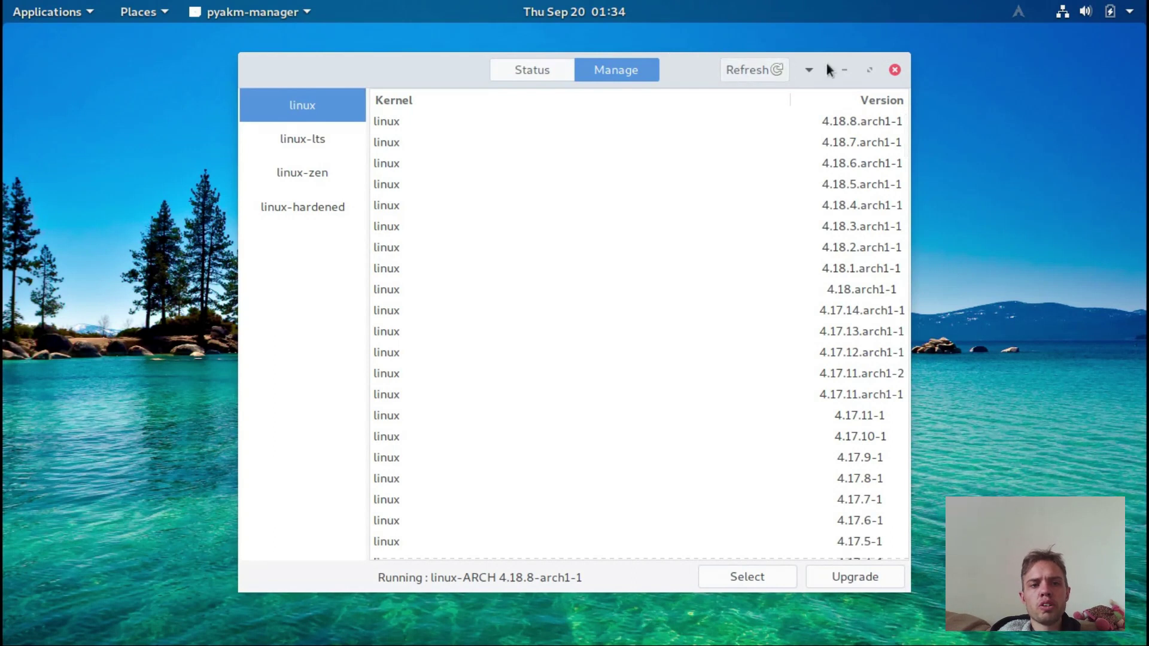
Close the kernel manager, launch GNOME Tweaks from the second app page, then close it.
left_click(895, 70)
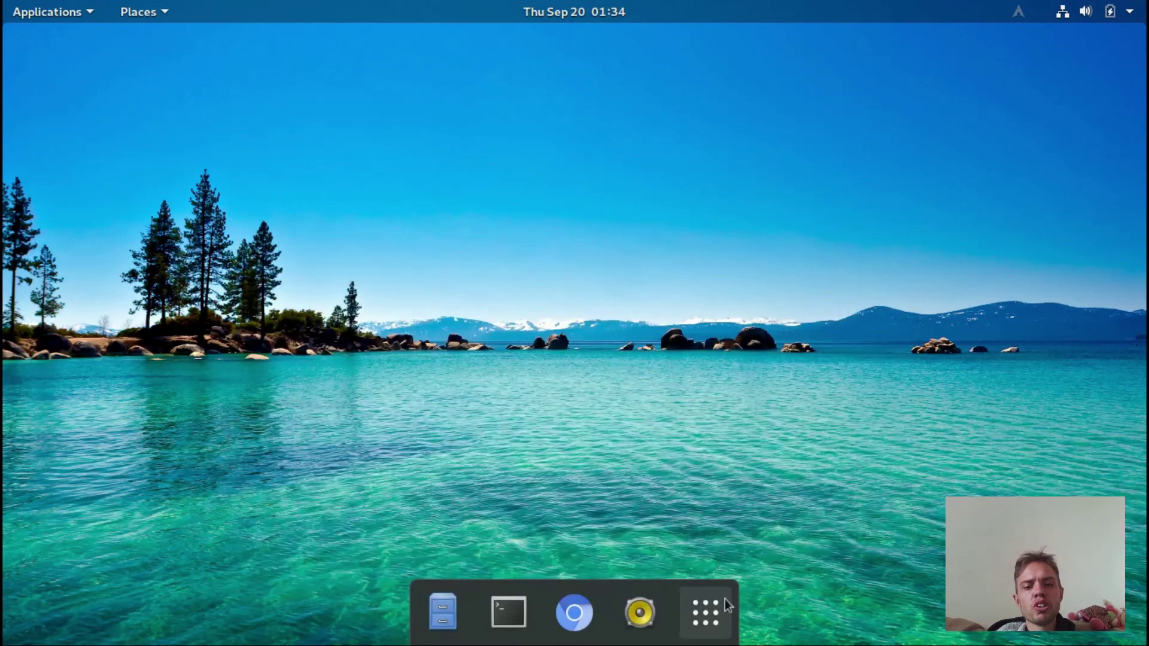
left_click(714, 608)
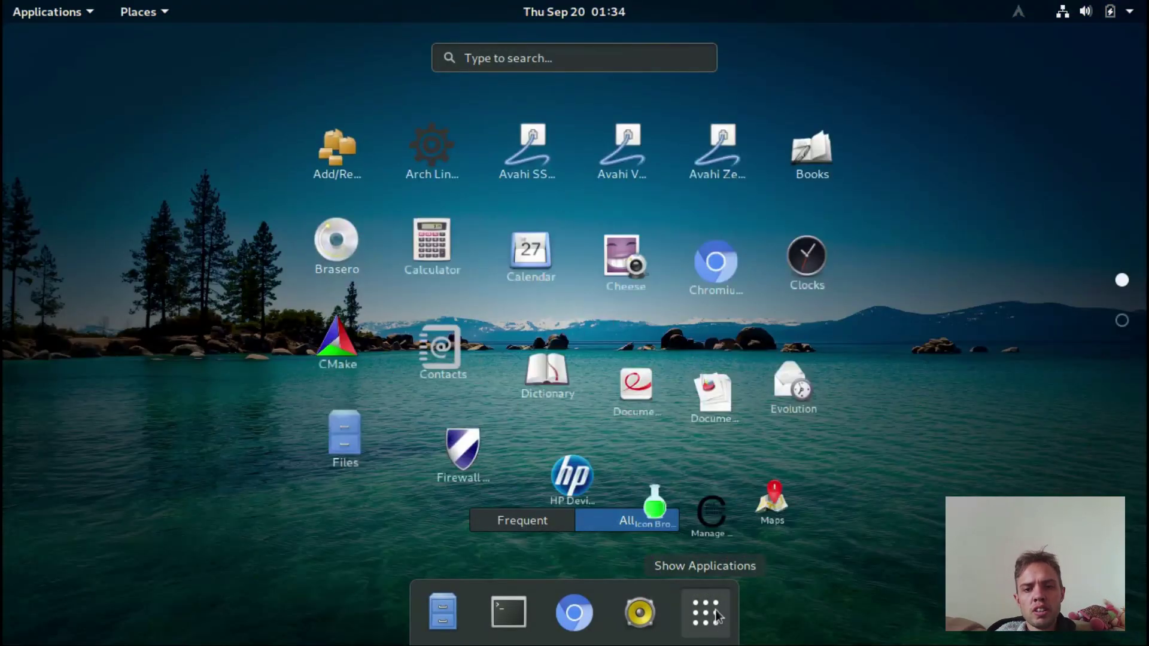
left_click(1122, 322)
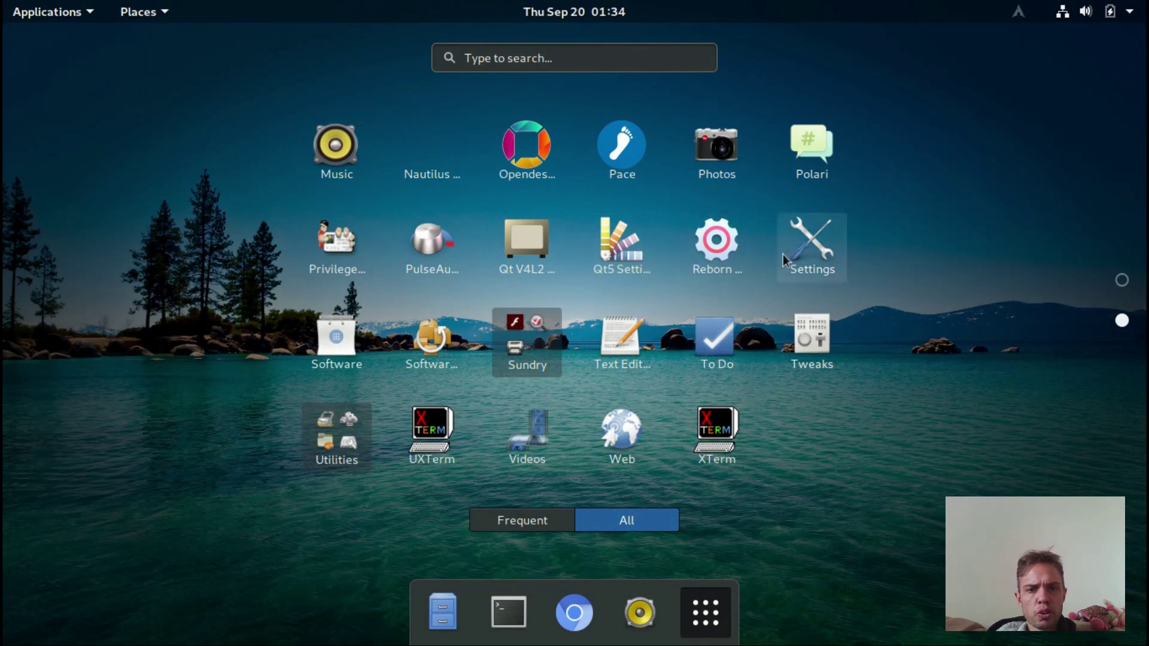
left_click(812, 350)
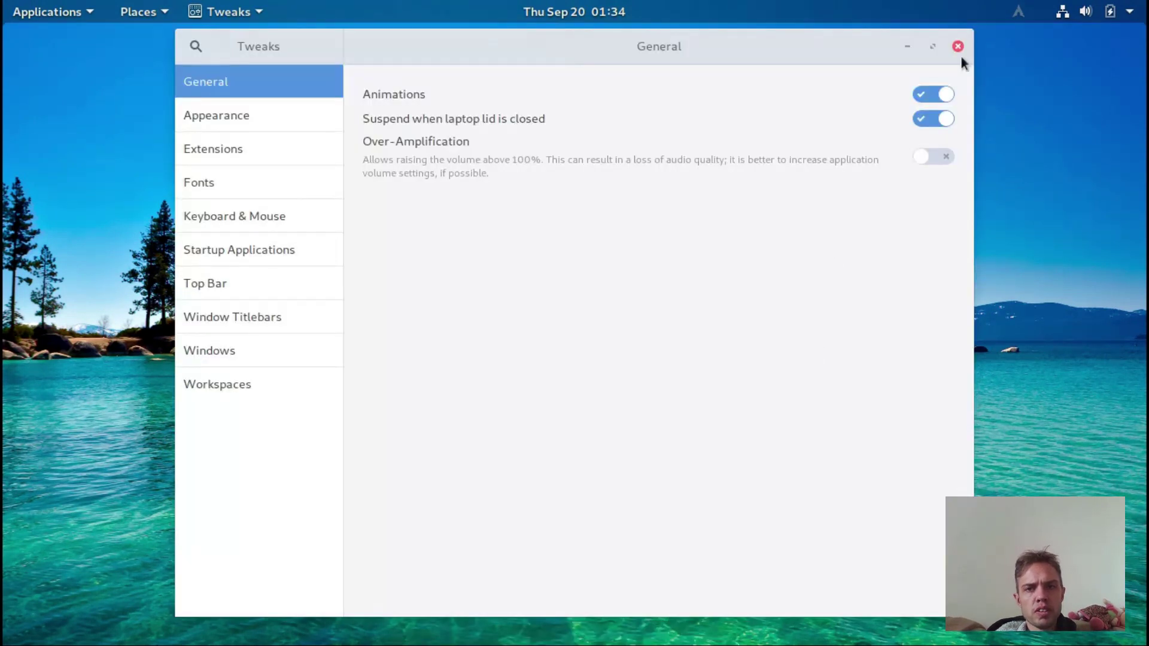
left_click(957, 47)
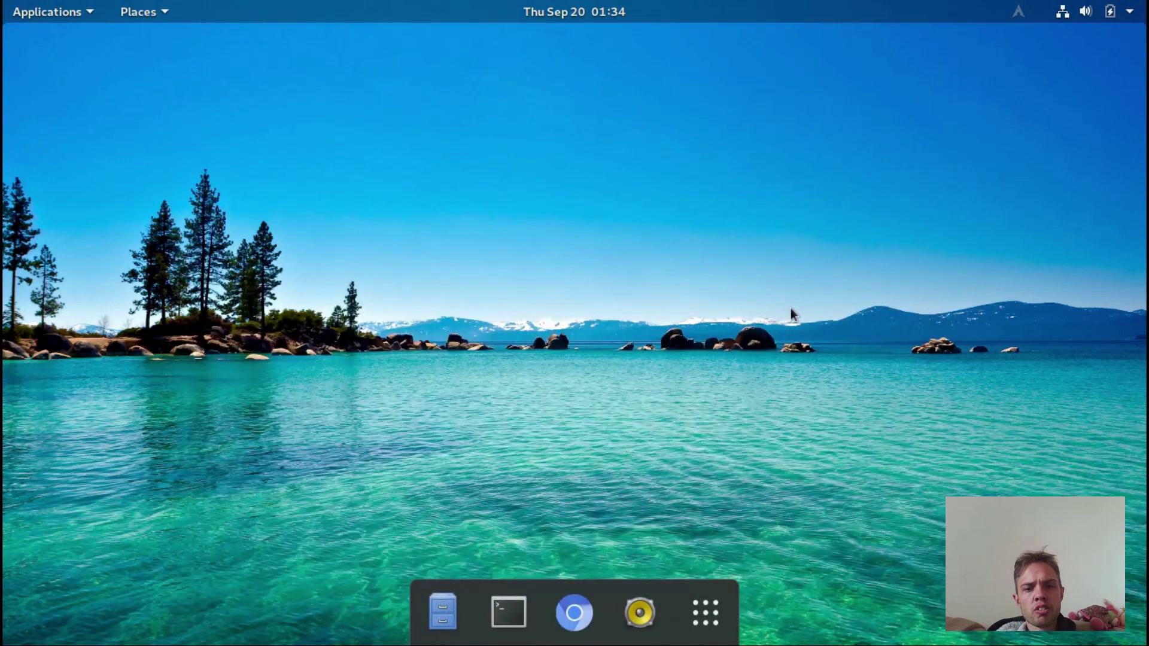
Launch Software Update from the second page of the application grid.
left_click(704, 609)
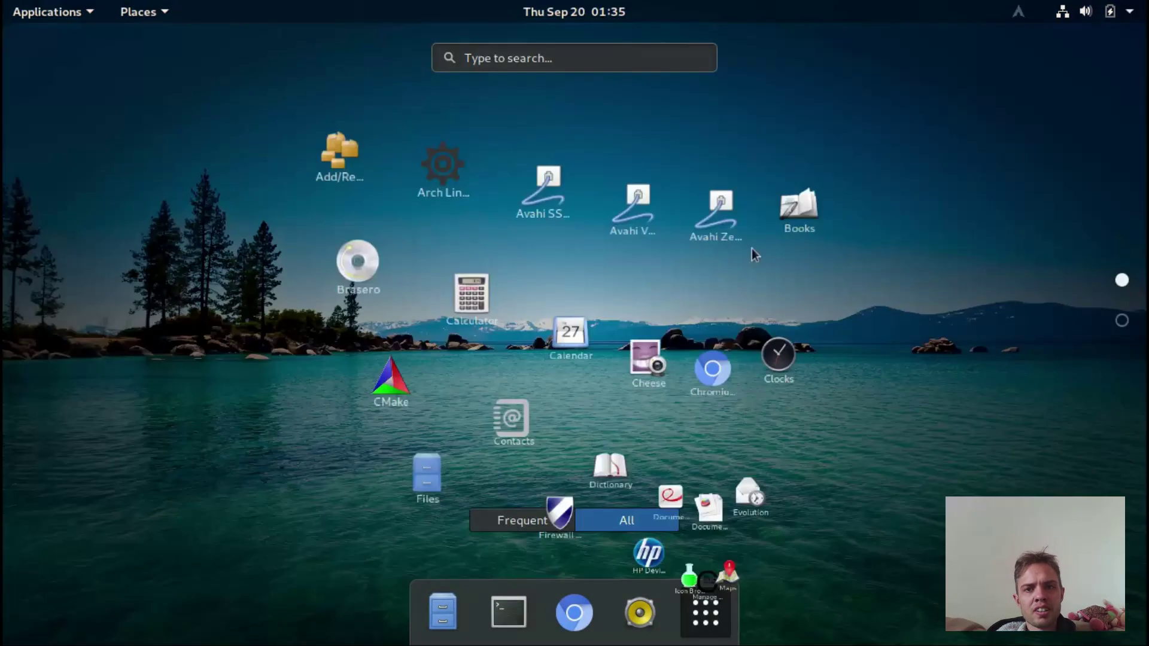
left_click(1122, 321)
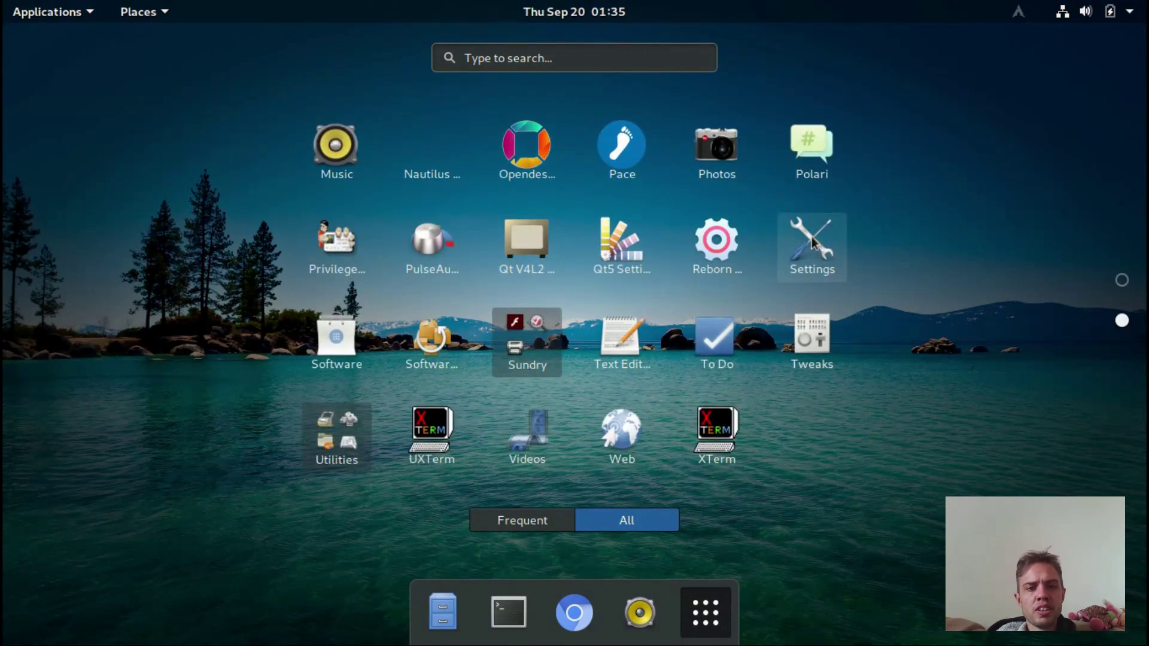
left_click(431, 343)
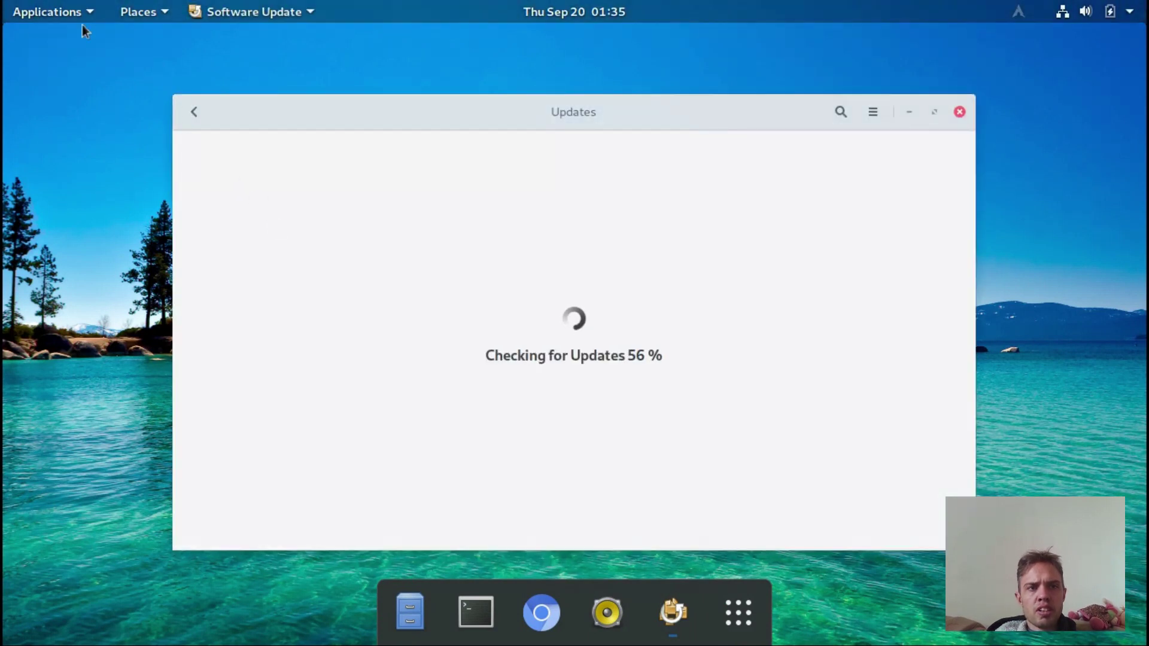
Start Add/Remove Software from Applications > Other and close the up-to-date Updates window.
left_click(34, 18)
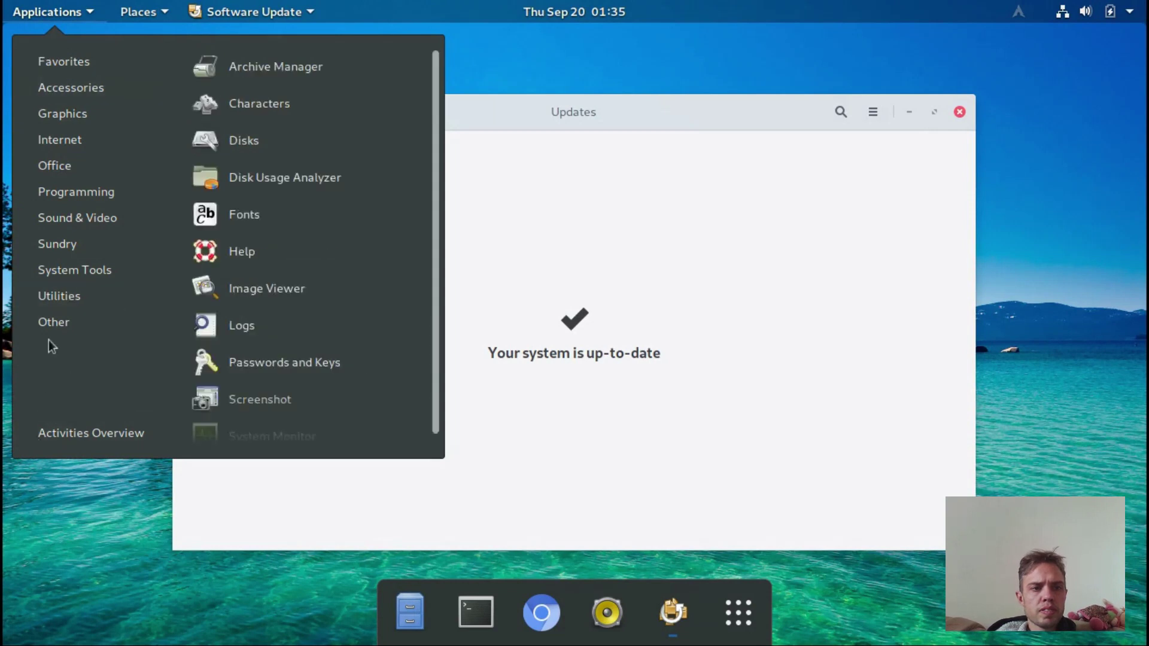
mouse_move(76, 275)
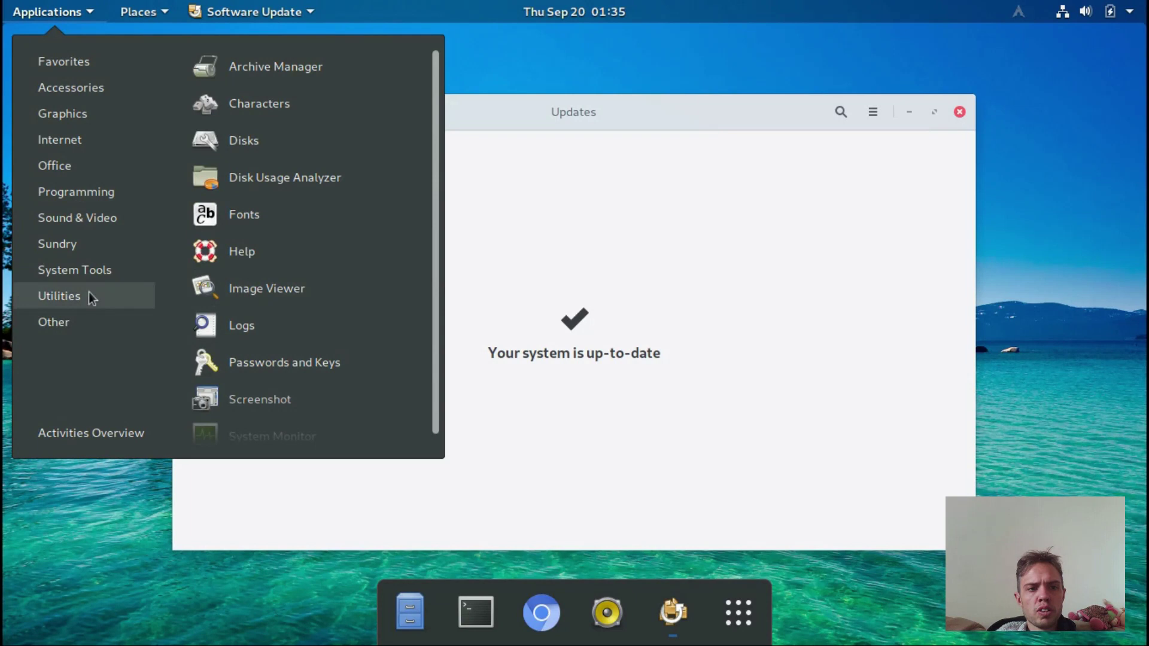
mouse_move(41, 326)
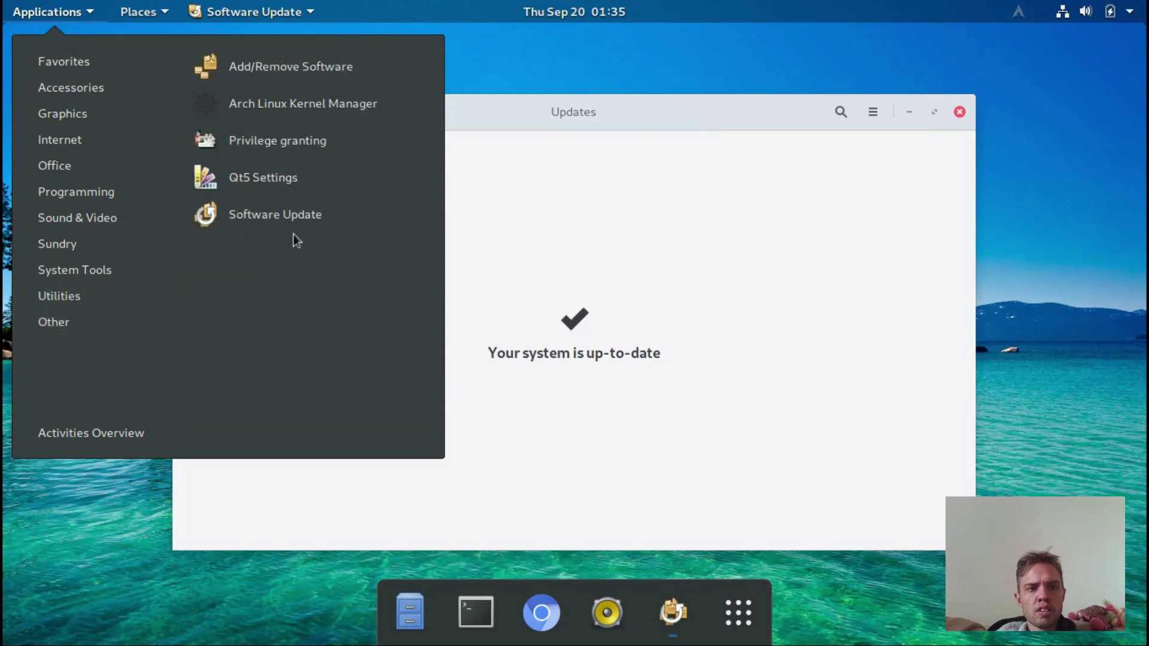
left_click(263, 66)
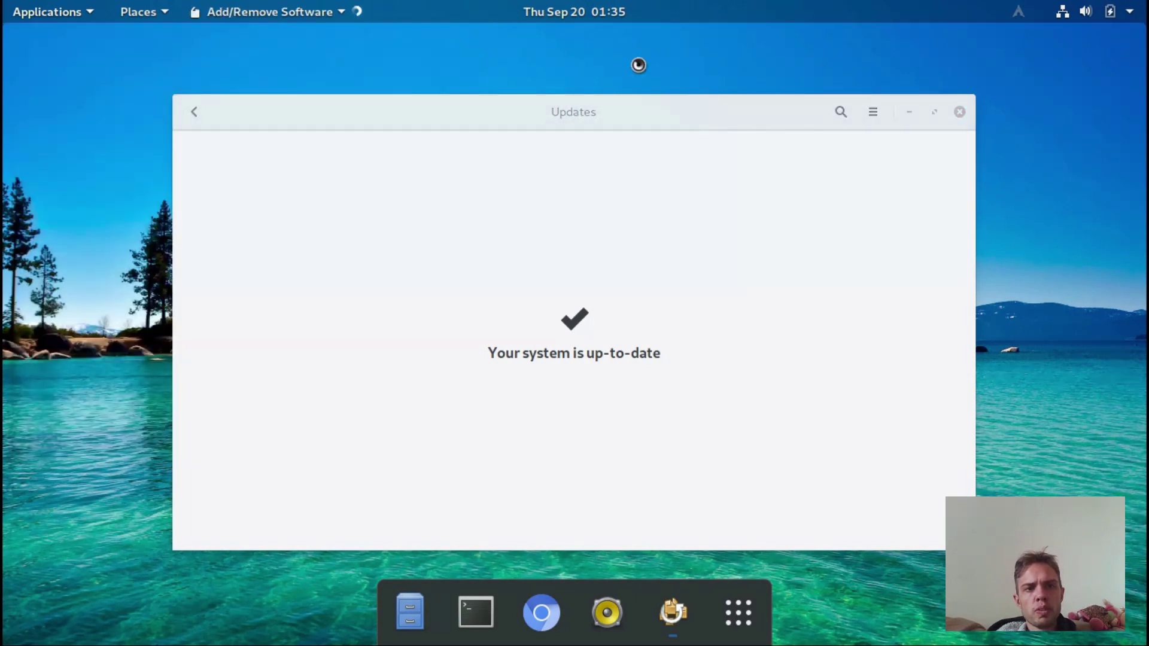
left_click(960, 111)
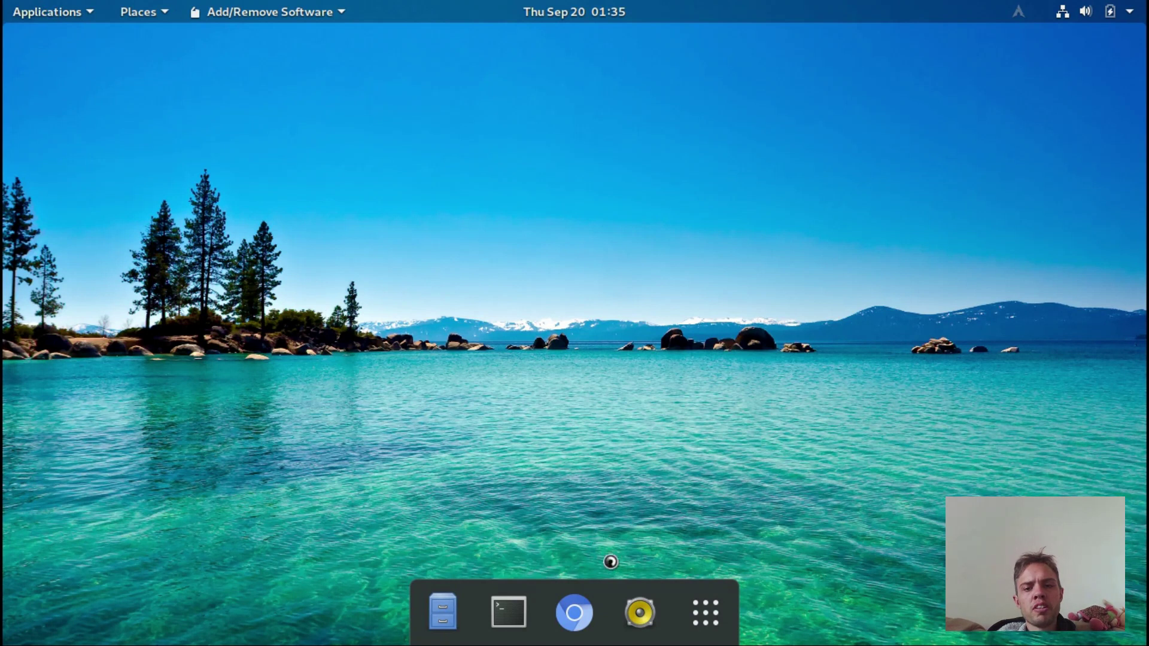
Open System Monitor via a 'sys' search, show its Resources graphs, and move it right.
left_click(713, 611)
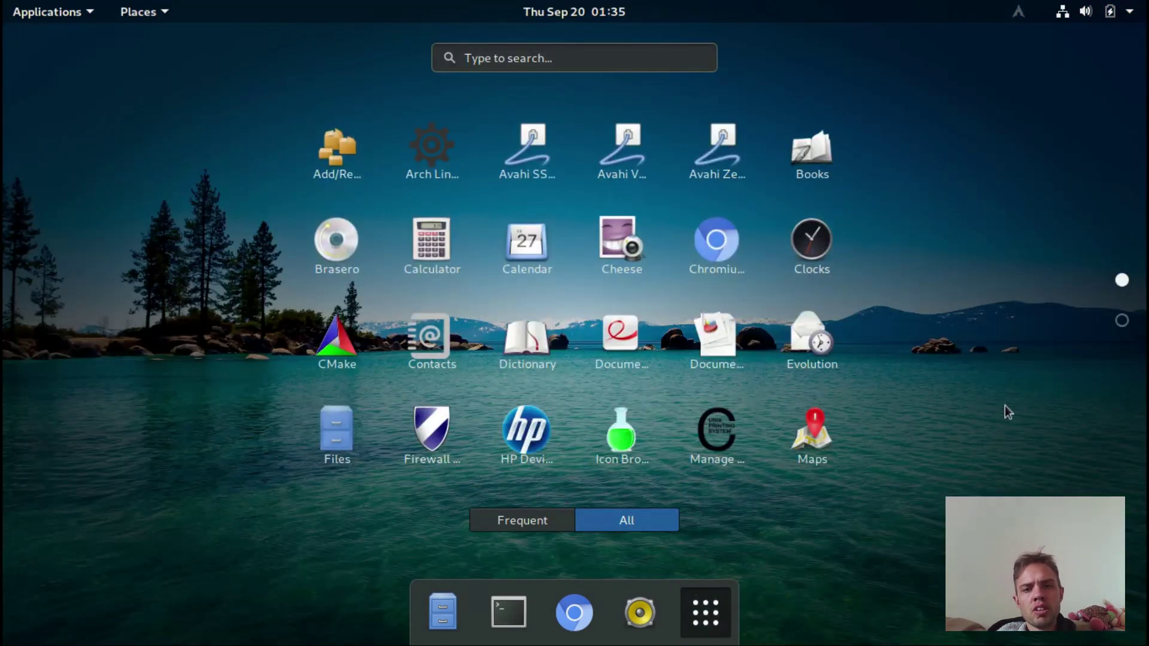
type("sys")
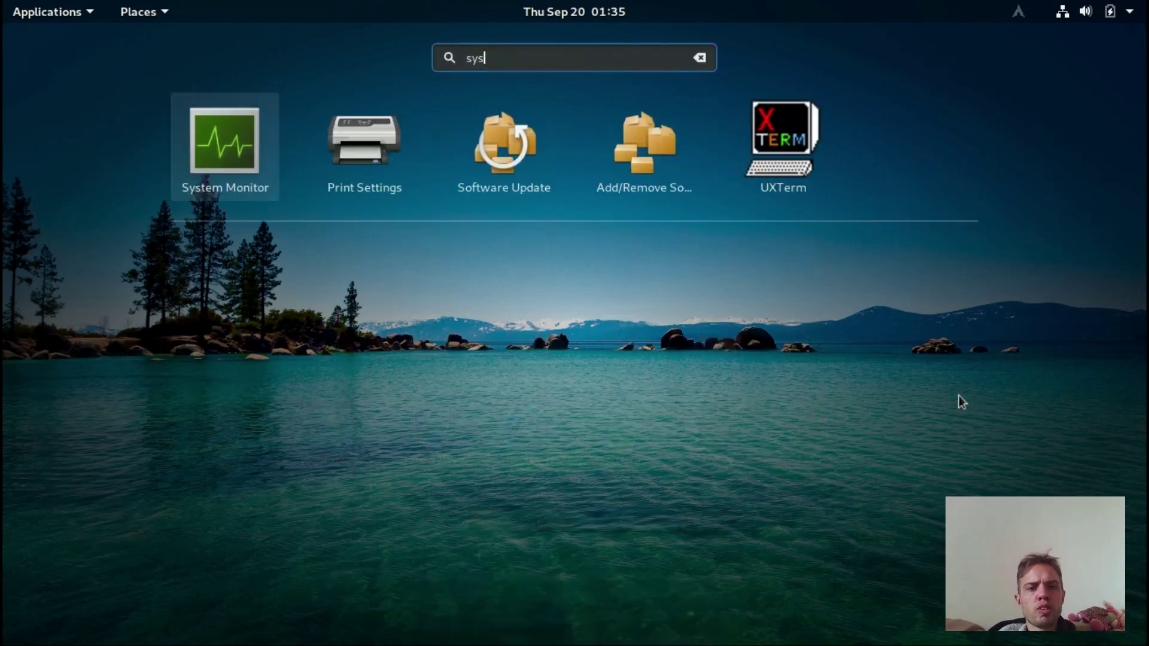
left_click(204, 116)
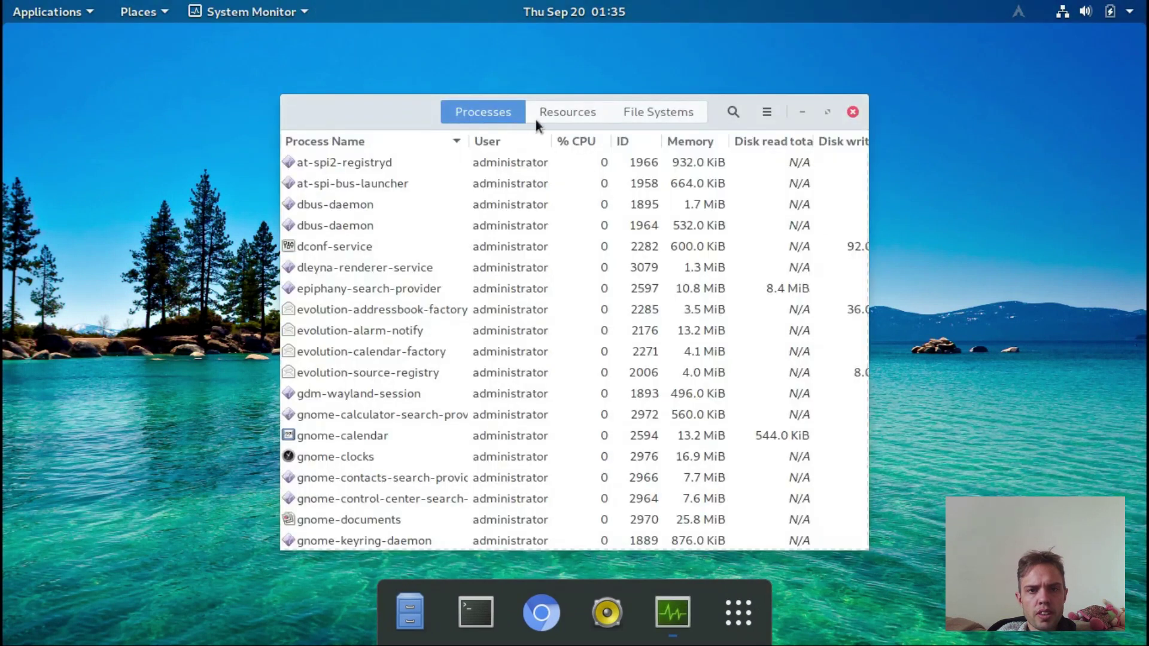
left_click(576, 118)
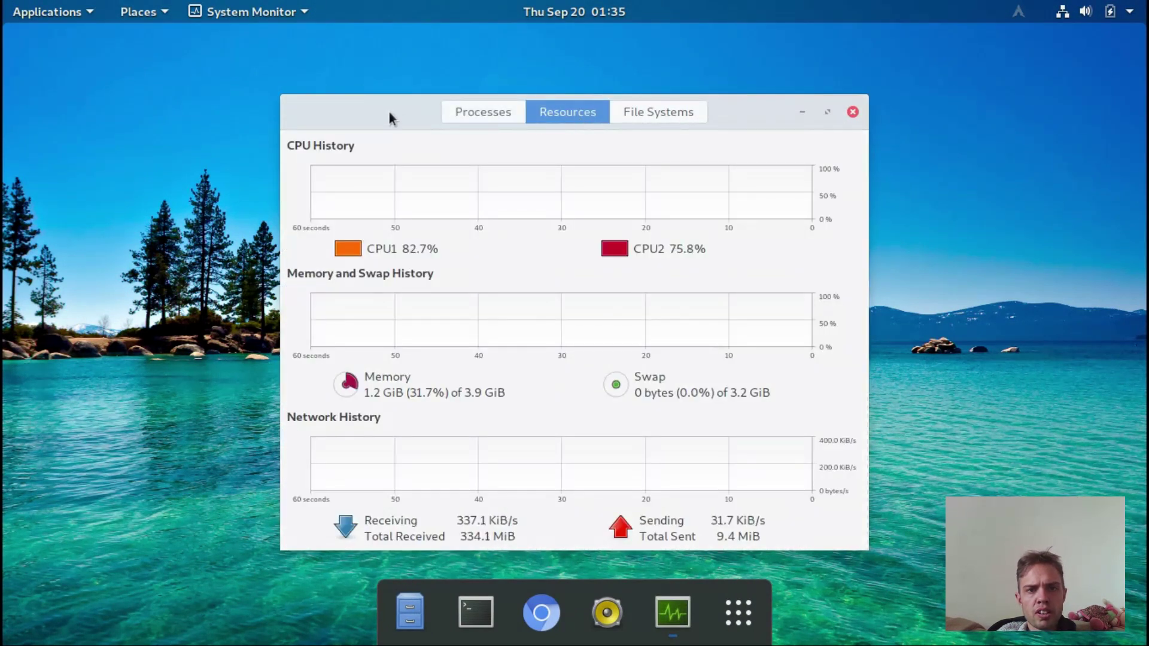
left_click_drag(389, 112, 651, 87)
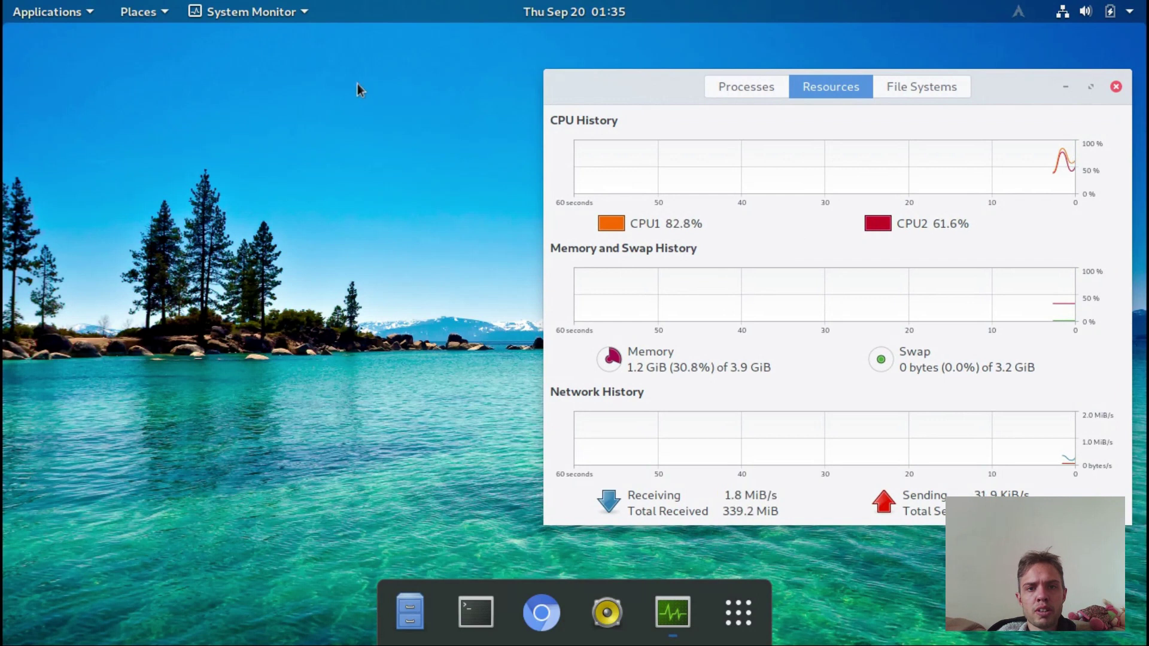
left_click(84, 13)
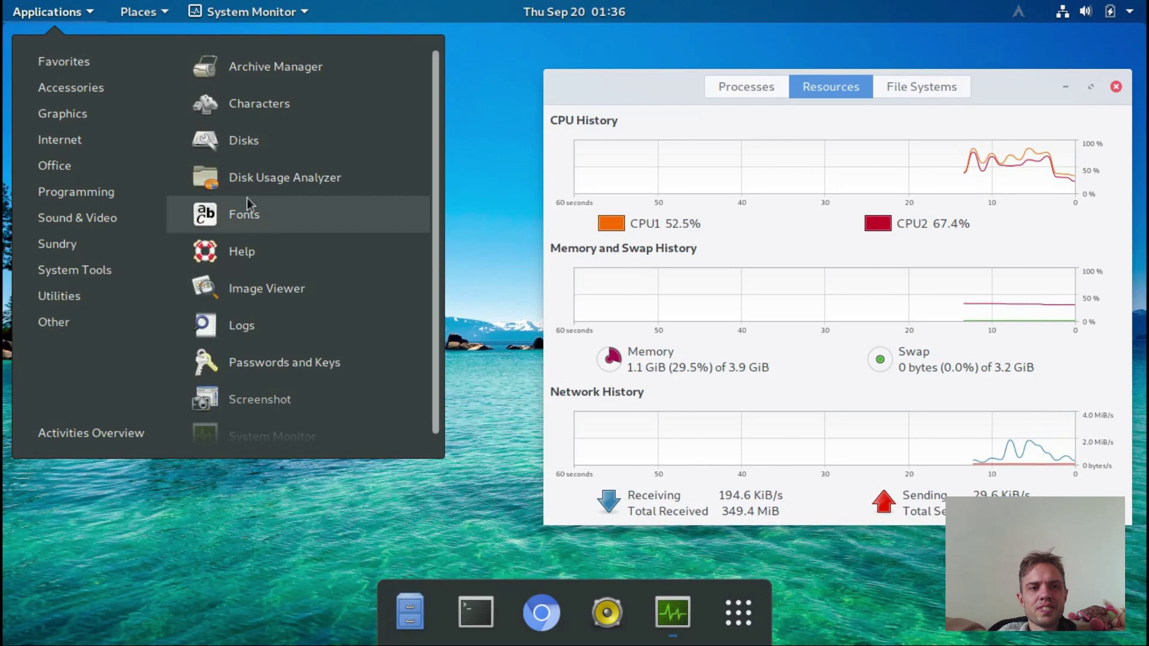
Launch Add/Remove Software and search the package list for 'kdenliv'.
mouse_move(123, 336)
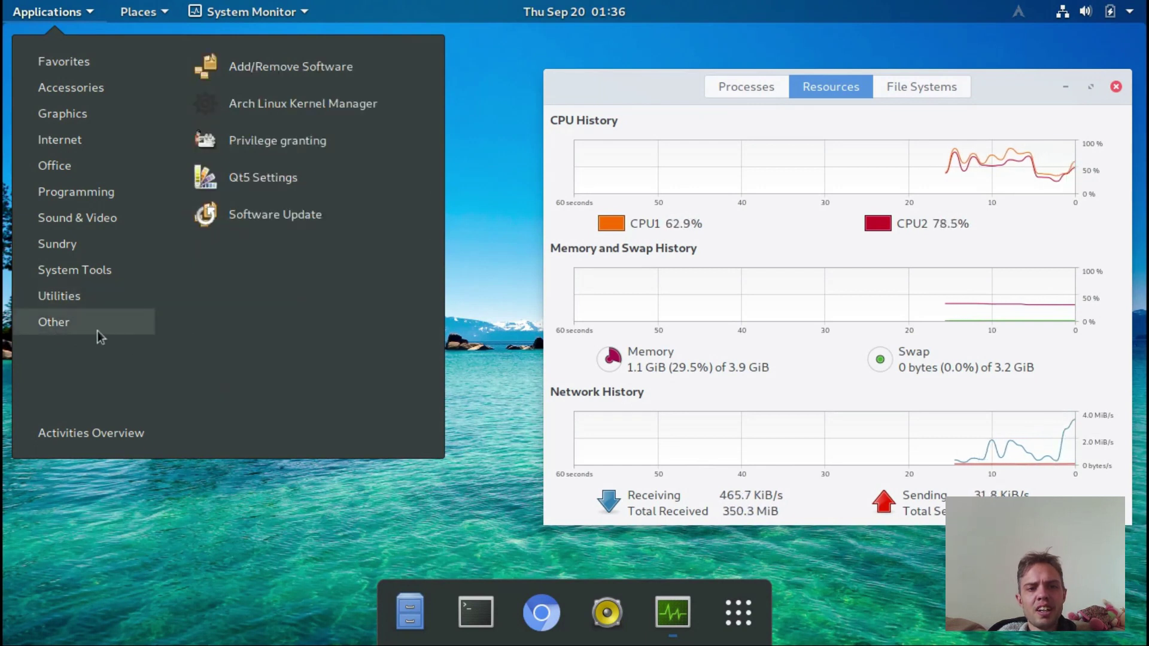
left_click(265, 57)
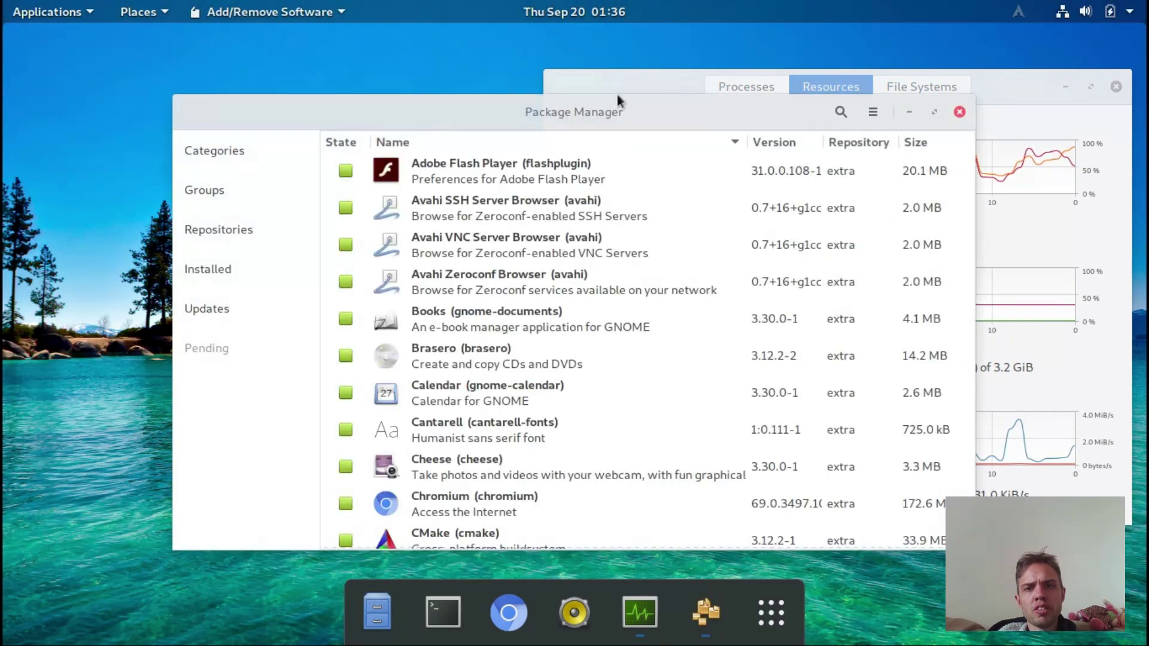
left_click(841, 113)
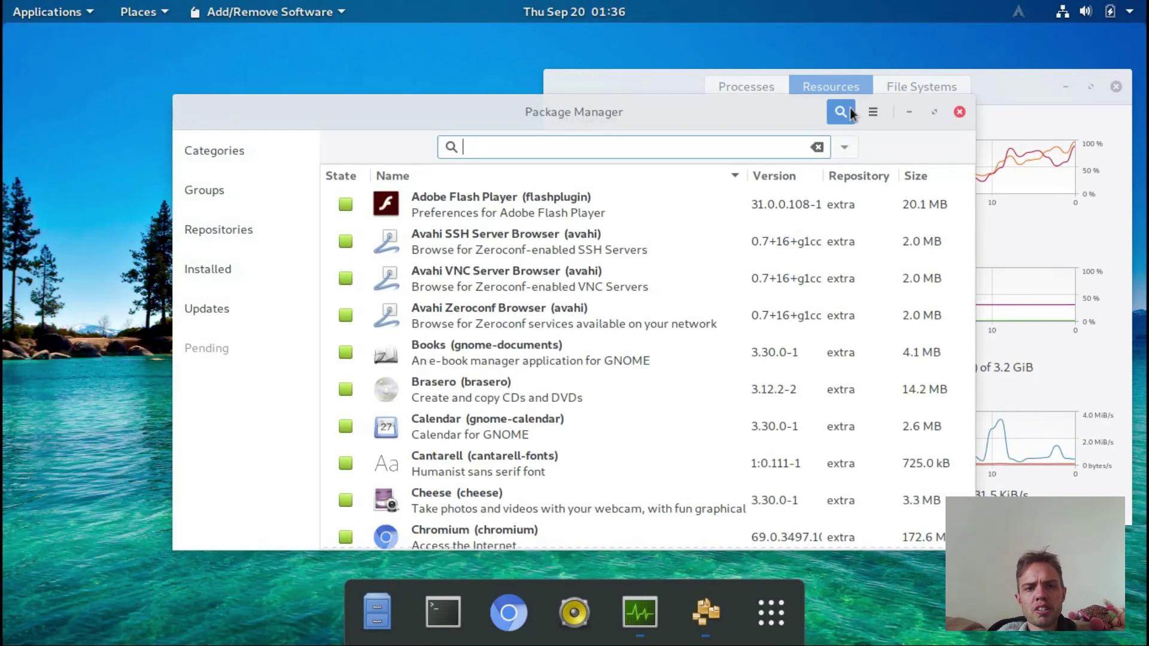
type("kdenlive")
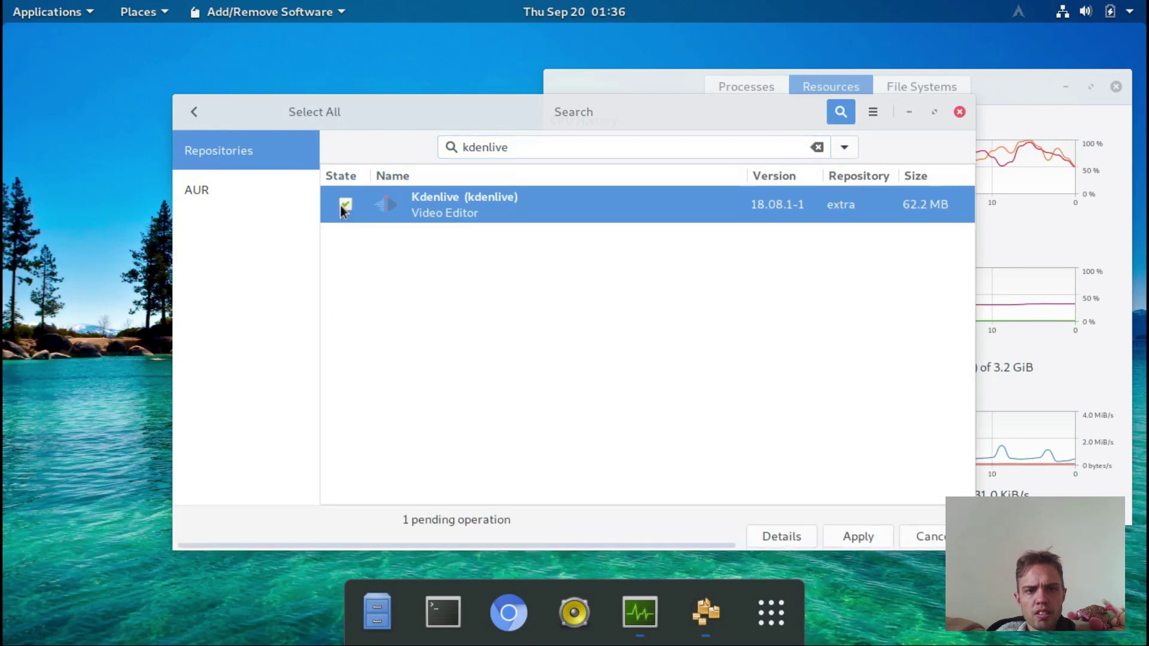
Apply the Kdenlive install with the phonon-qt5-gstreamer backend, dismiss the warning, and commit.
left_click(854, 539)
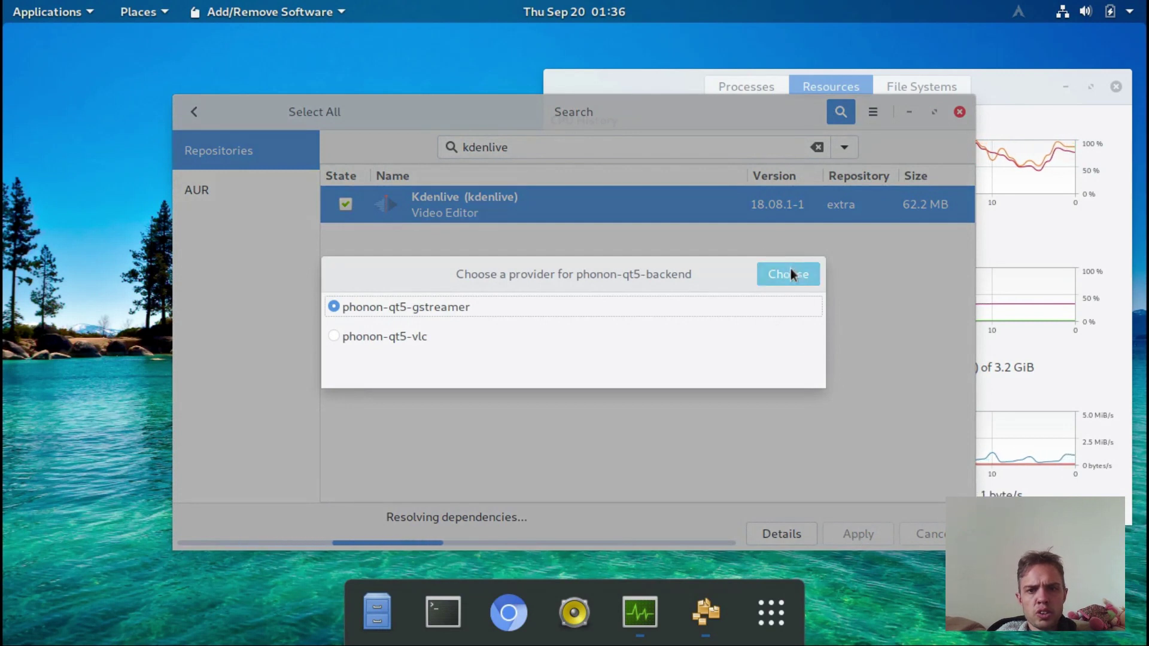
left_click(790, 273)
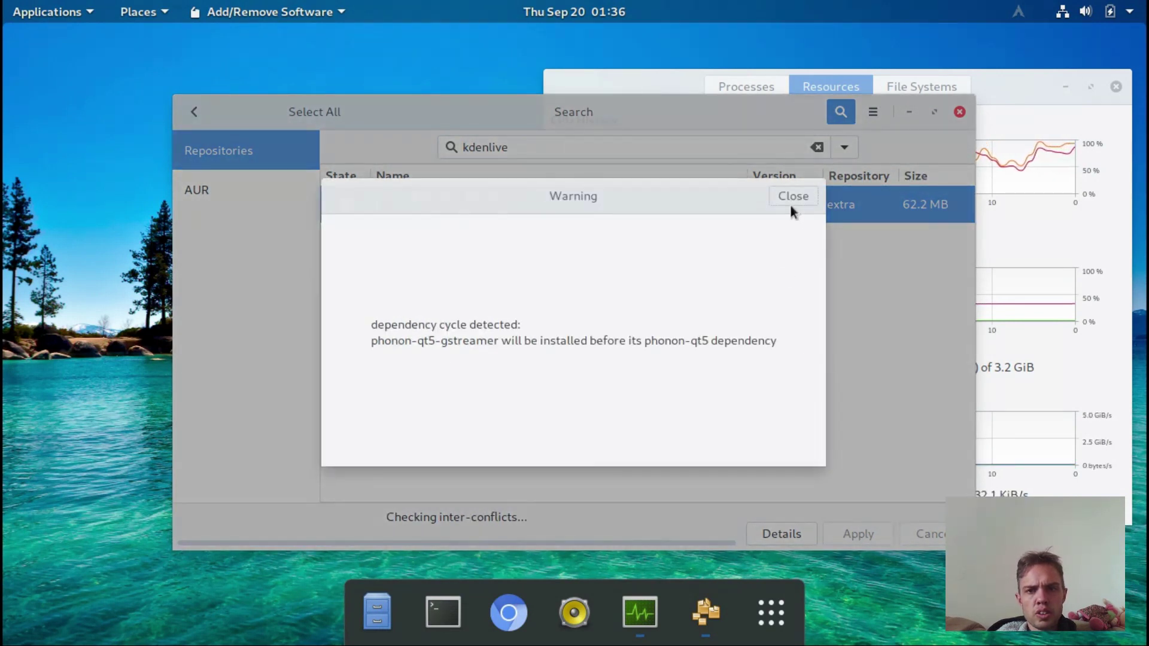
left_click(788, 198)
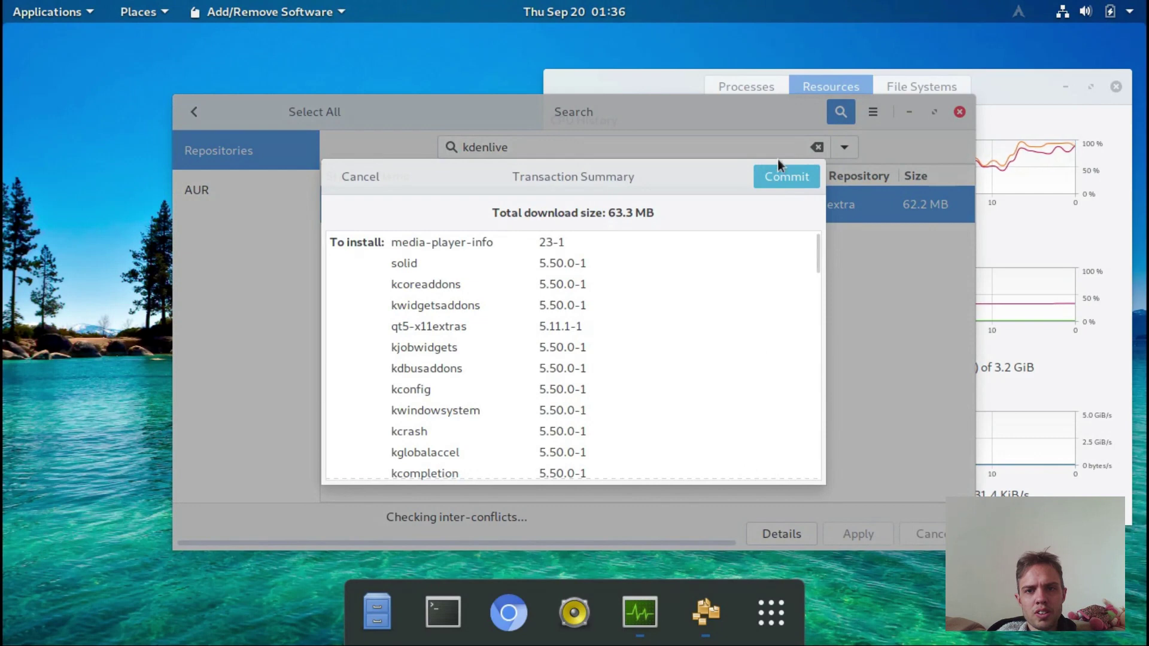
left_click(775, 177)
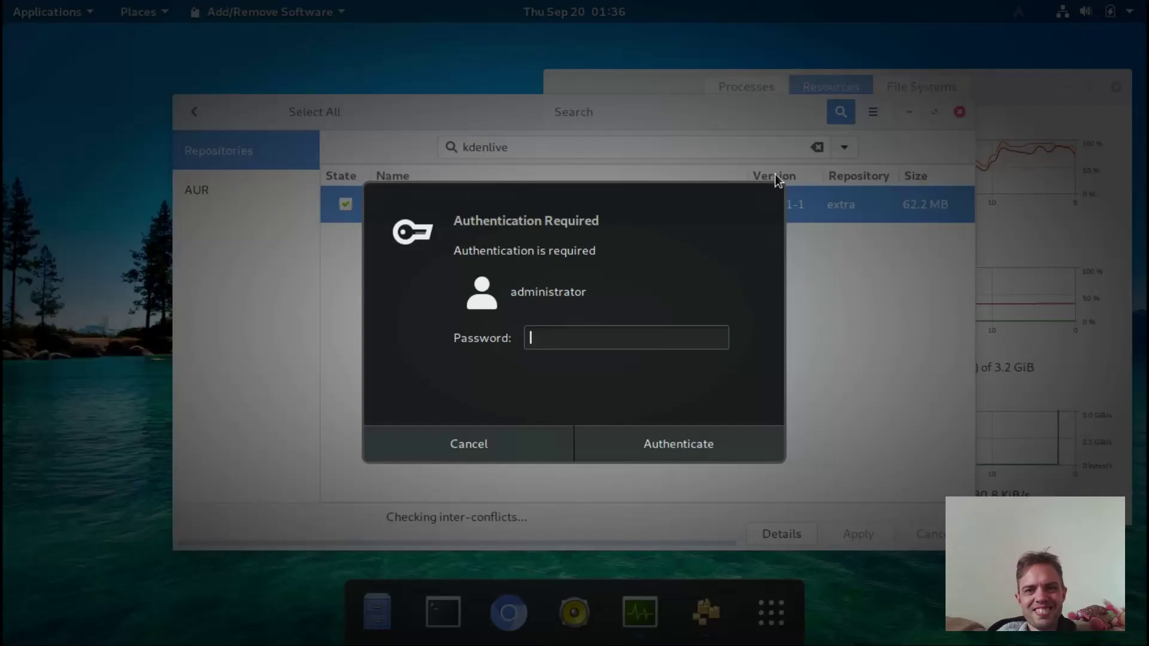
Authenticate the Kdenlive install with the administrator password, then view the system status menu.
type("••••••")
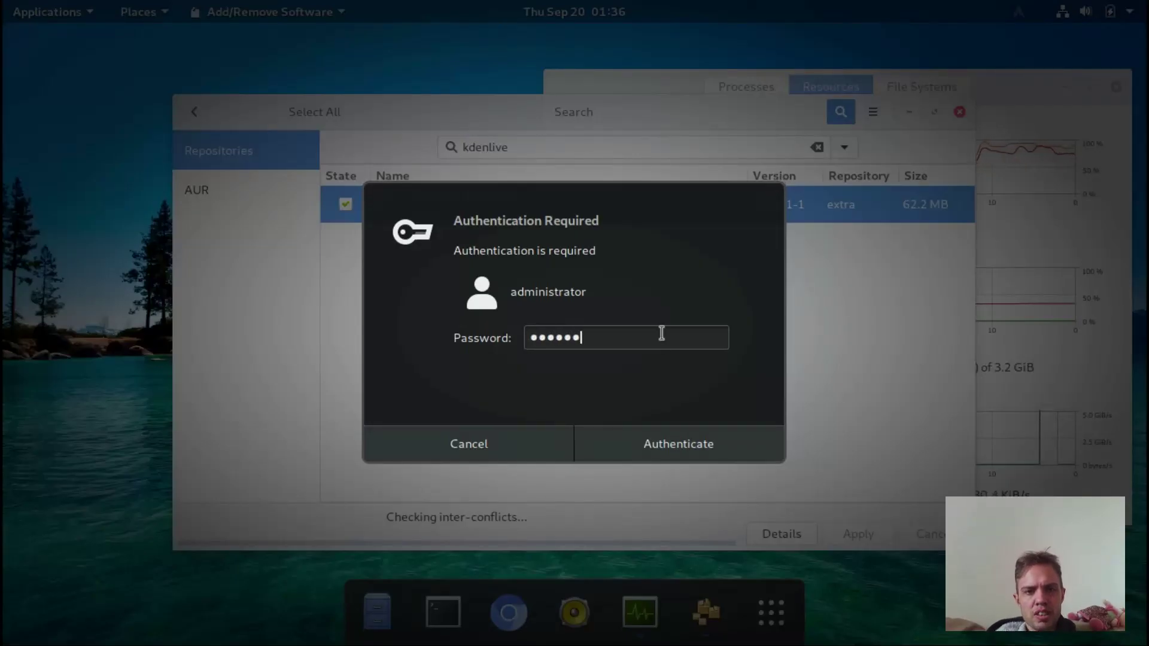
left_click(660, 450)
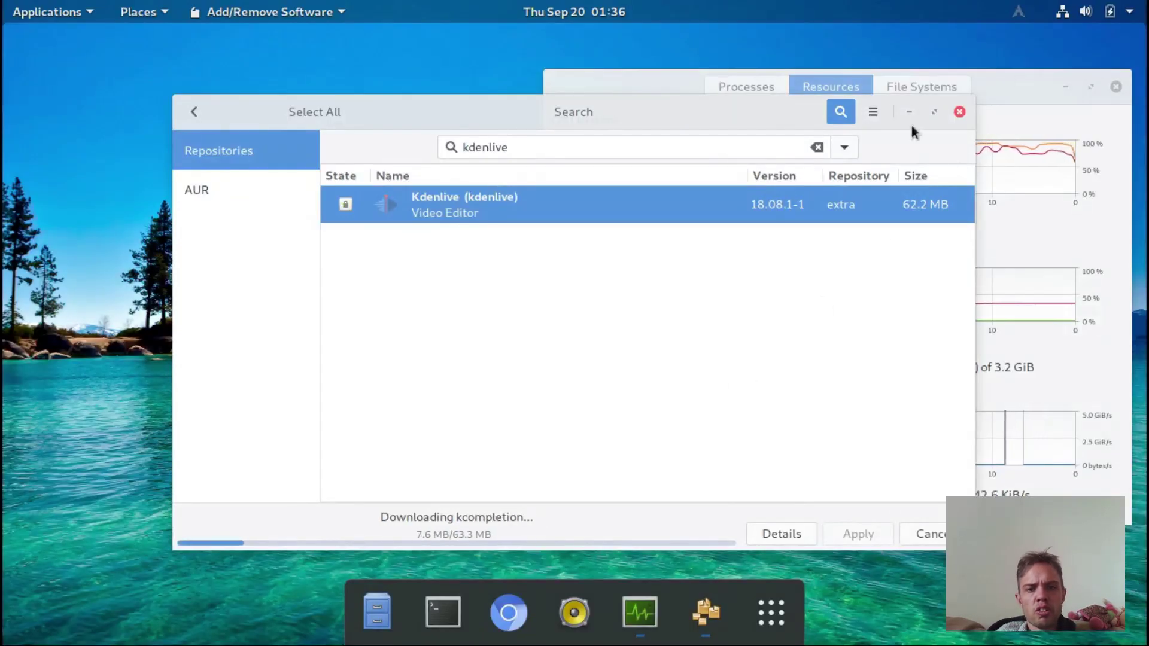
left_click(1133, 11)
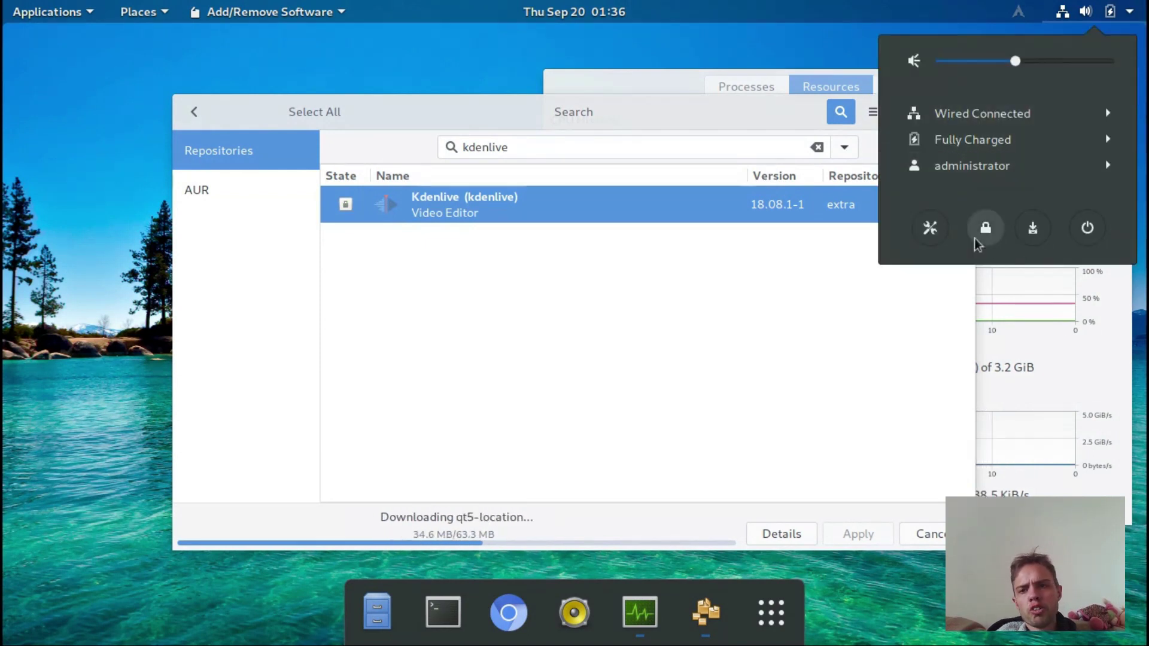
key("Escape")
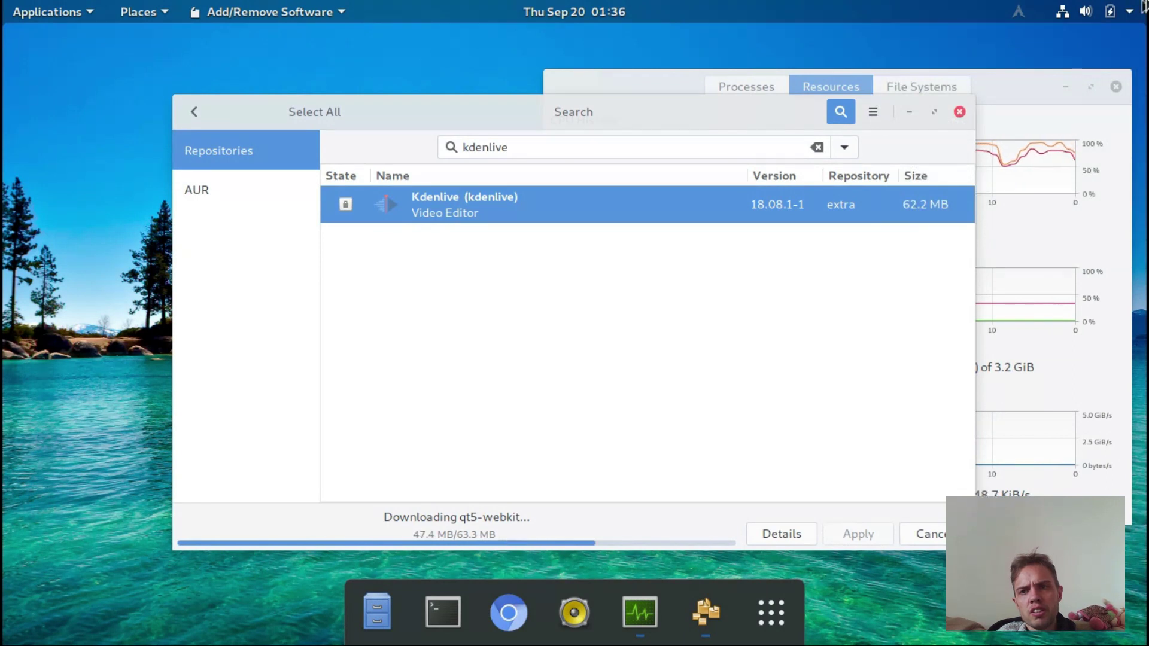
left_click(1132, 11)
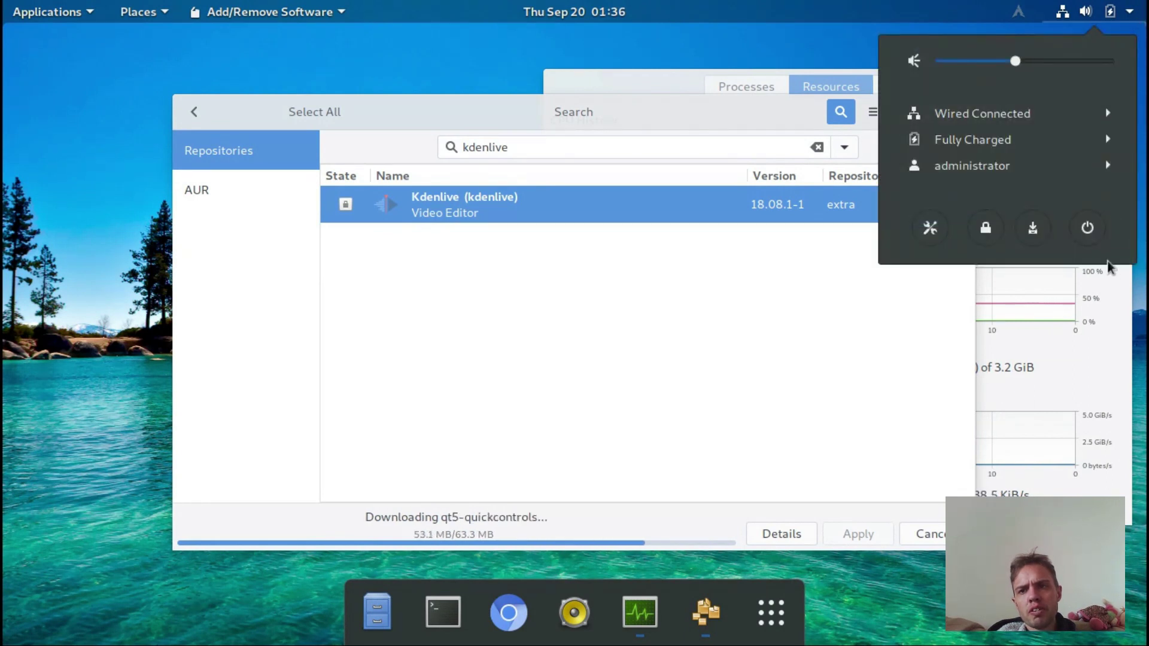